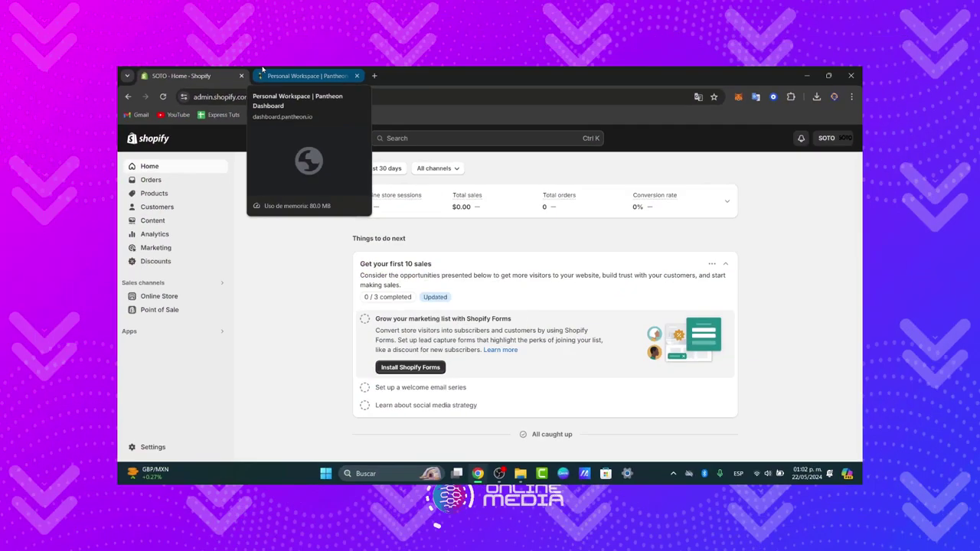
Step: Open the flamestore WordPress admin via Pantheon Sites in a new tab, then return to the SOTO home
{"action": "left_click", "coordinate": [195, 11]}
{"action": "left_click", "coordinate": [170, 239]}
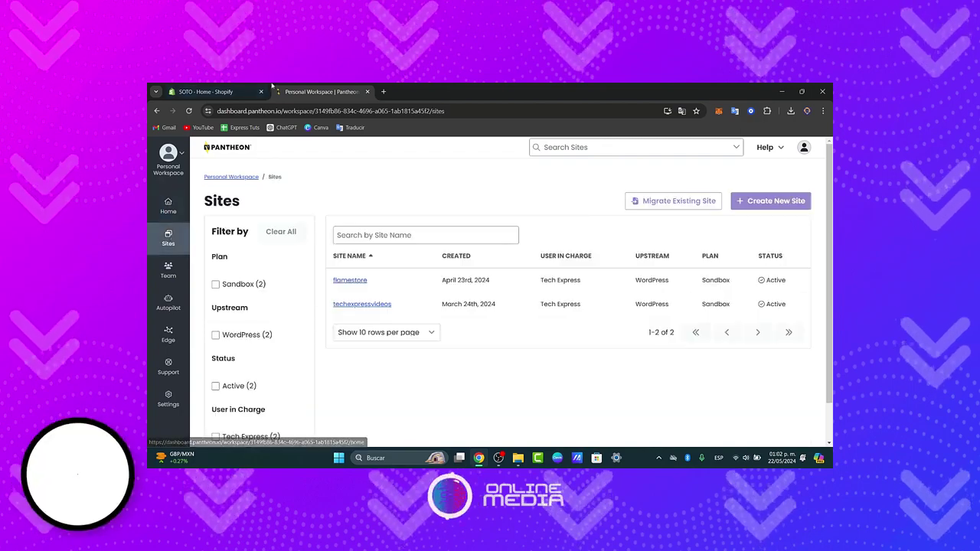
{"action": "left_click", "coordinate": [353, 280]}
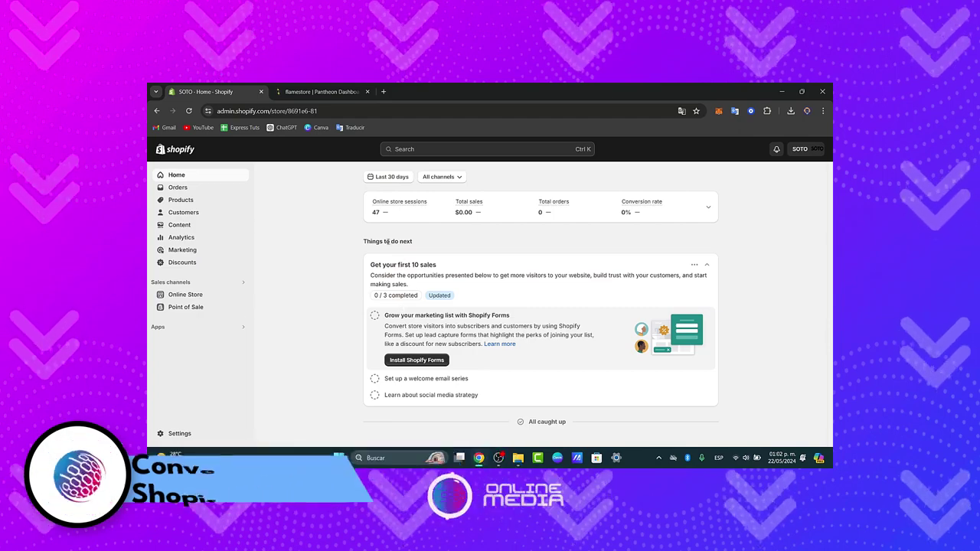
{"action": "left_click", "coordinate": [329, 89]}
{"action": "left_click", "coordinate": [344, 251]}
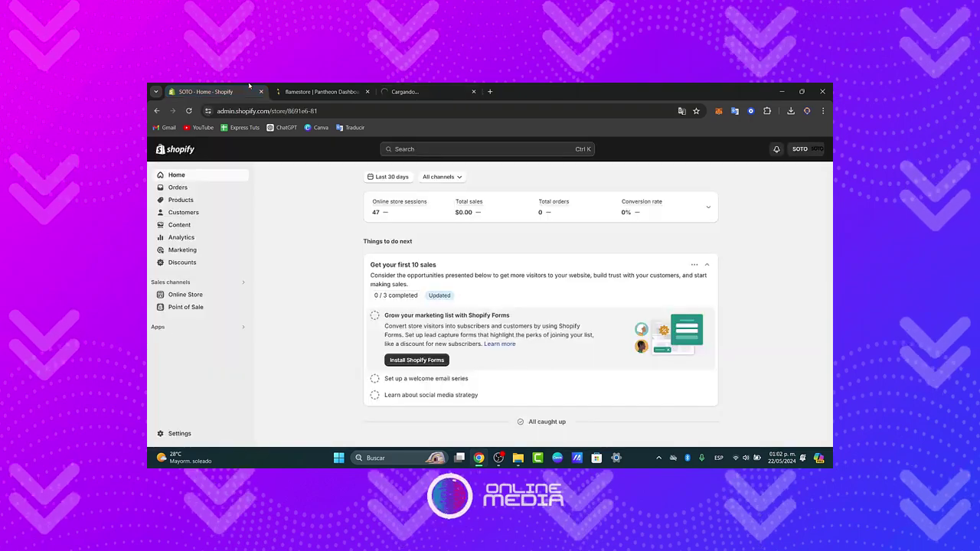
{"action": "left_click", "coordinate": [239, 91]}
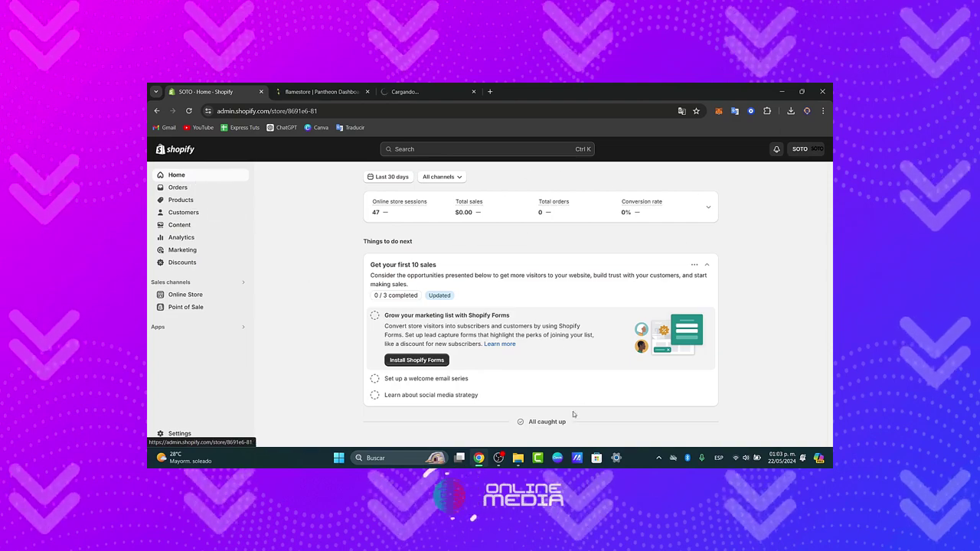
Step: Log in to flamestore WordPress answering 5 for the humanity check, and show Shopify's Your stores list
{"action": "left_click", "coordinate": [806, 148]}
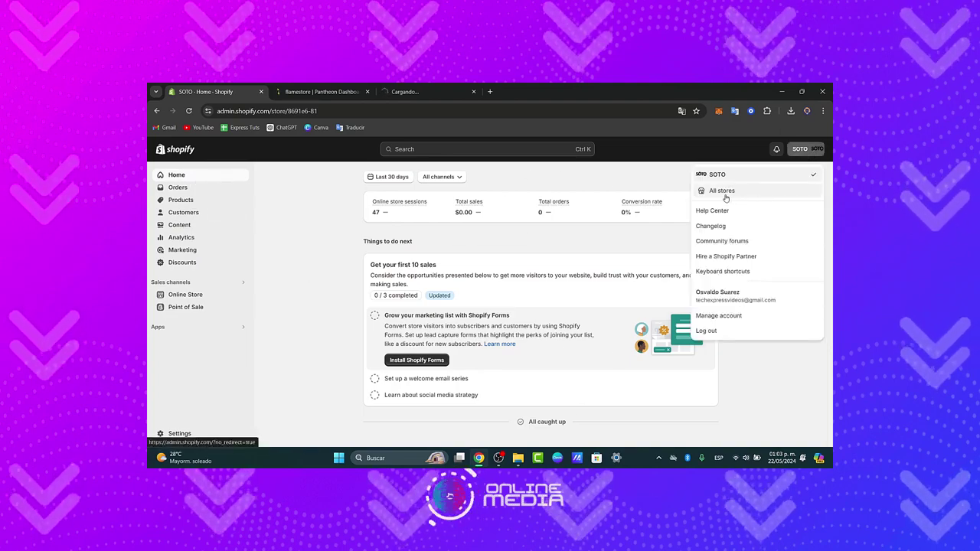
{"action": "left_click", "coordinate": [766, 191]}
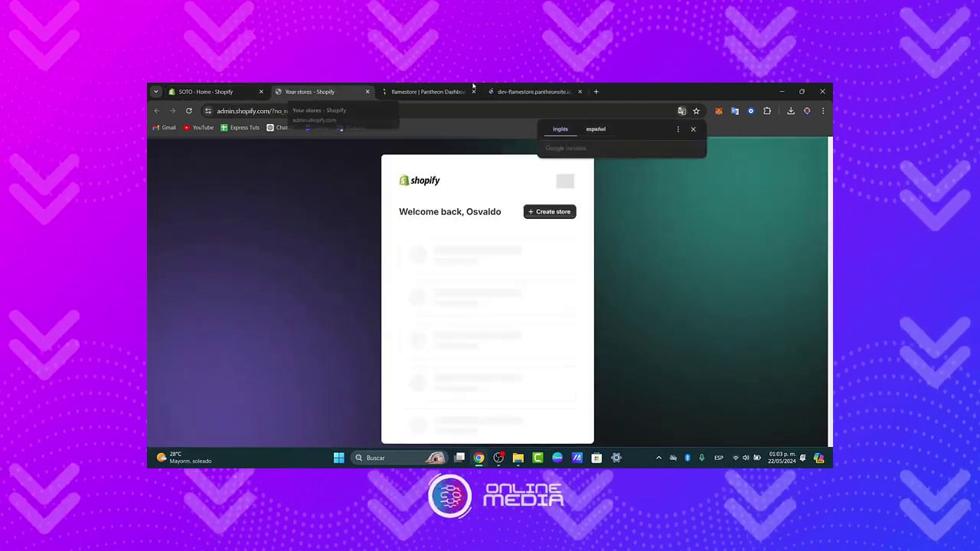
{"action": "left_click", "coordinate": [512, 88]}
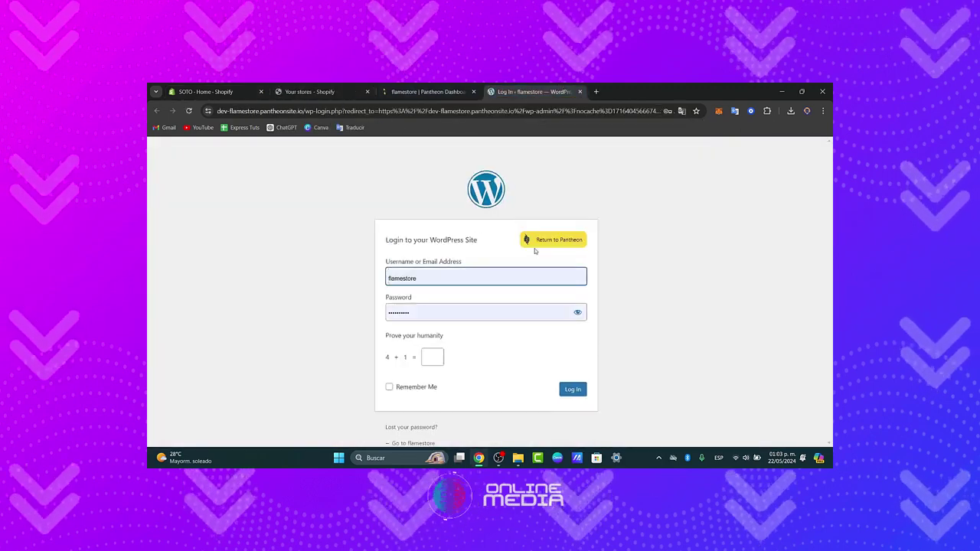
{"action": "left_click", "coordinate": [432, 356]}
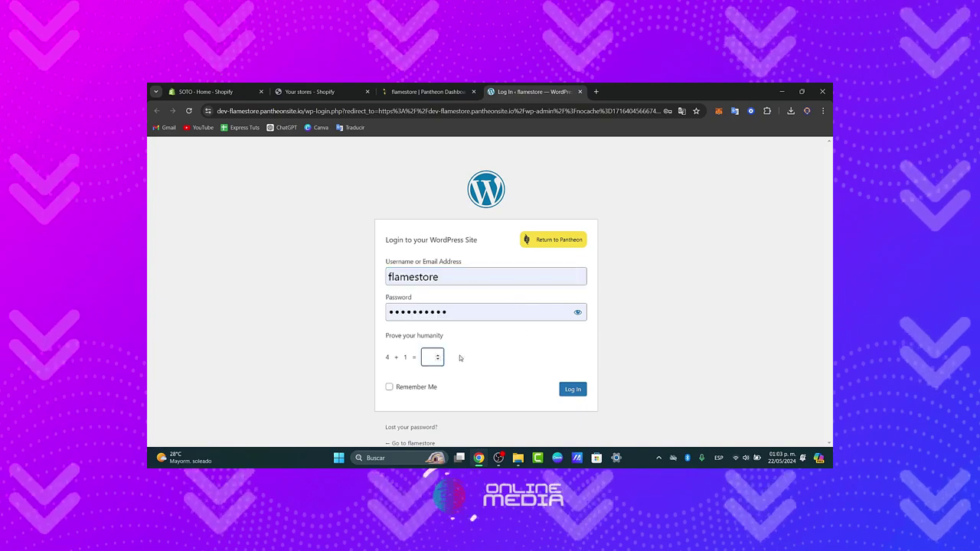
{"action": "type", "text": "5"}
{"action": "left_click", "coordinate": [573, 389]}
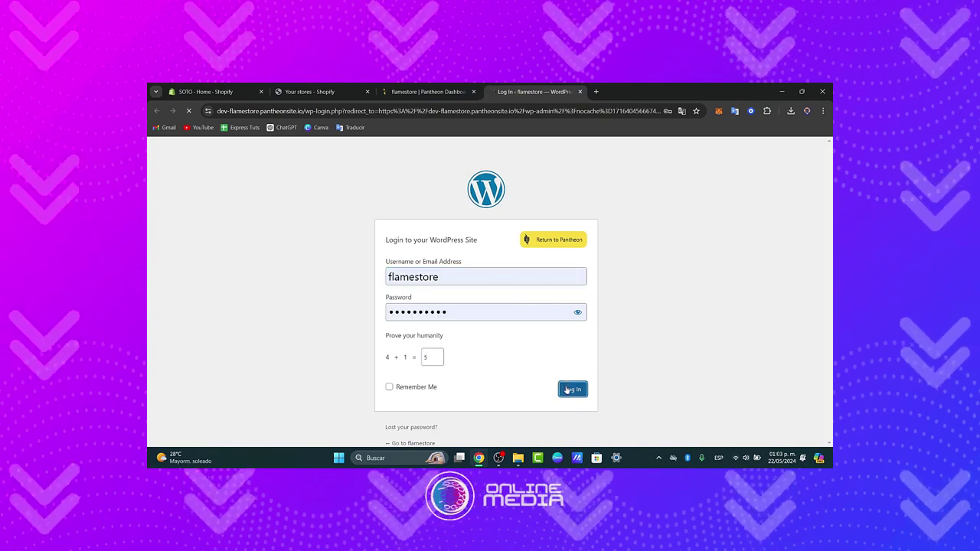
{"action": "left_click", "coordinate": [247, 88]}
{"action": "left_click", "coordinate": [321, 91]}
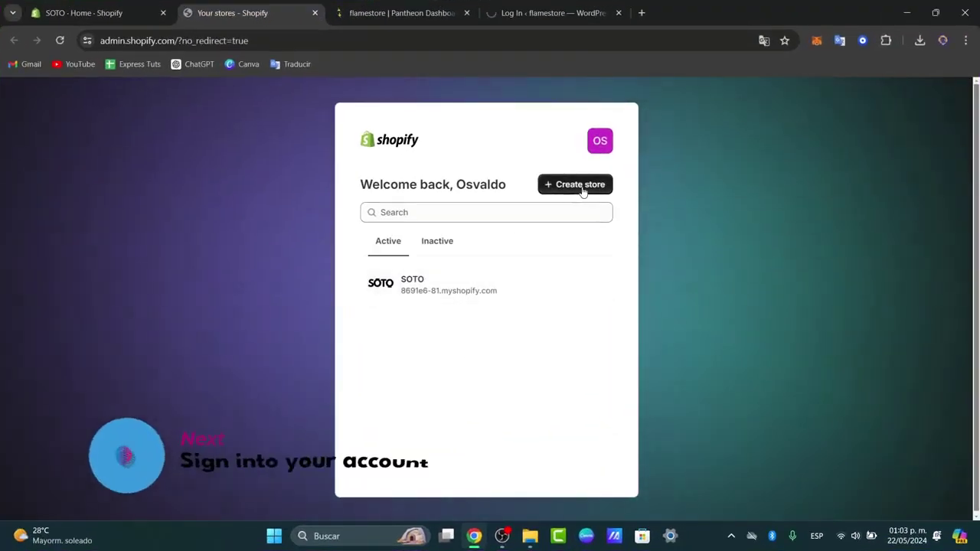
Step: Create a new Shopify store, skipping all onboarding and choosing Remind me next time for security
{"action": "left_click", "coordinate": [583, 187]}
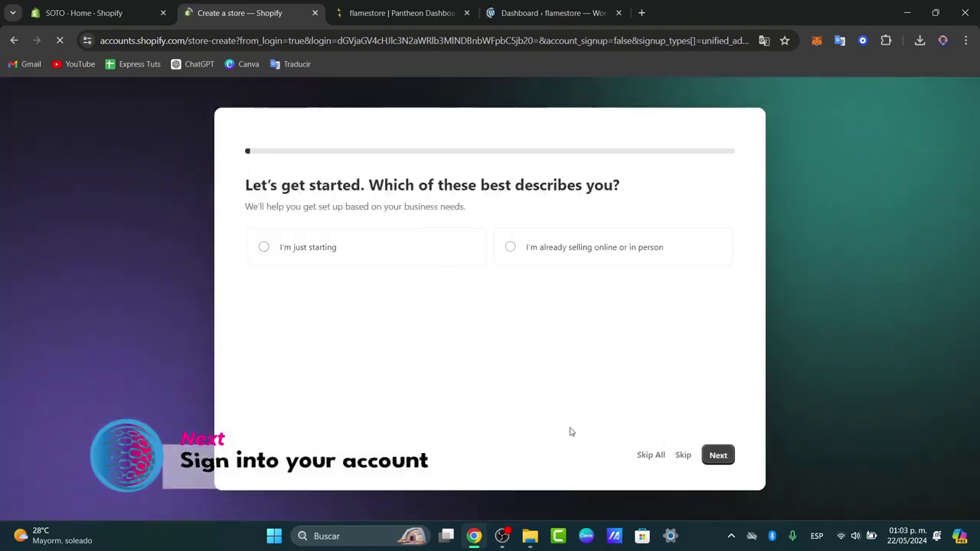
{"action": "left_click", "coordinate": [653, 458]}
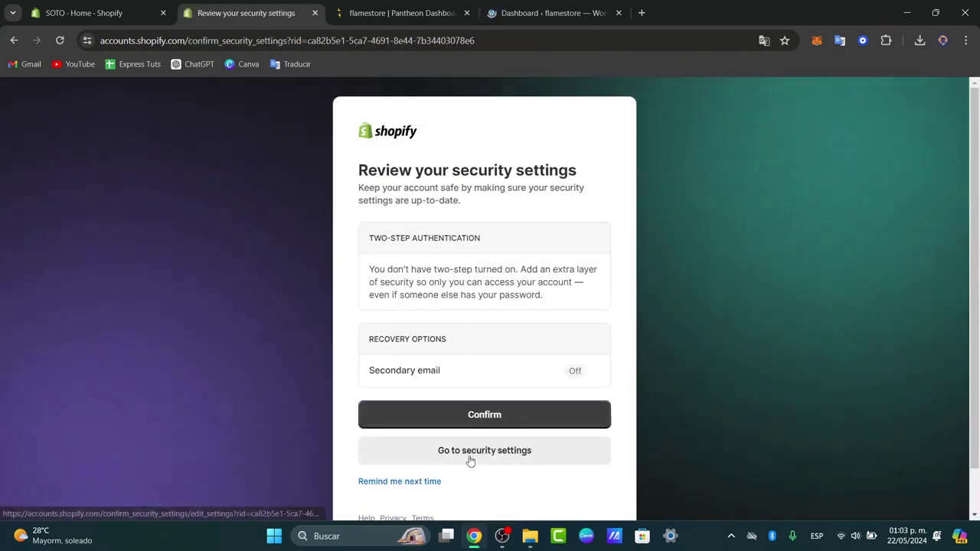
{"action": "scroll", "coordinate": [459, 456], "scroll_direction": "down", "scroll_amount": 1}
{"action": "left_click", "coordinate": [426, 436]}
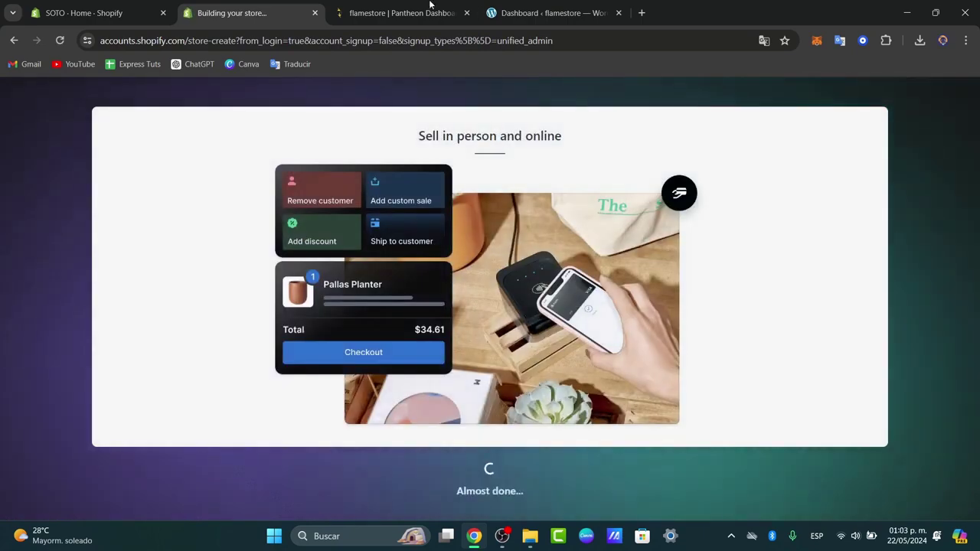
{"action": "left_click", "coordinate": [551, 13]}
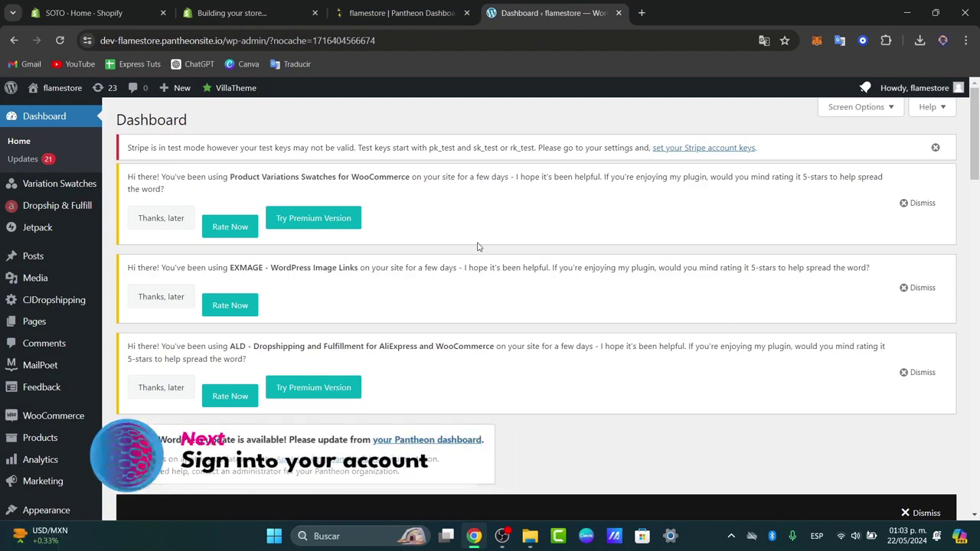
Step: Download the All content export file flamestore.WordPress.2024-05-22.xml (518 KB) from Tools > Export
{"action": "scroll", "coordinate": [88, 405], "scroll_direction": "down", "scroll_amount": 3}
{"action": "mouse_move", "coordinate": [44, 473]}
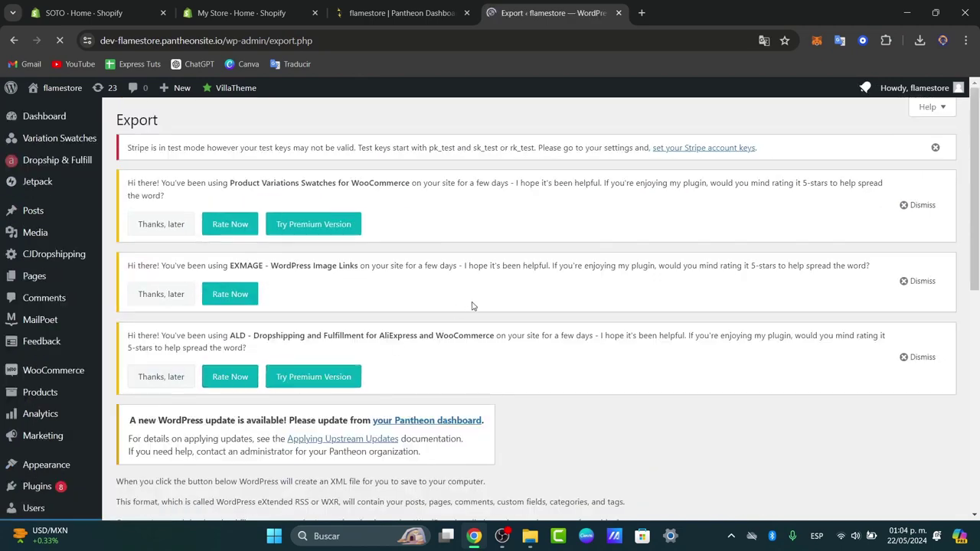
{"action": "scroll", "coordinate": [472, 306], "scroll_direction": "down", "scroll_amount": 3}
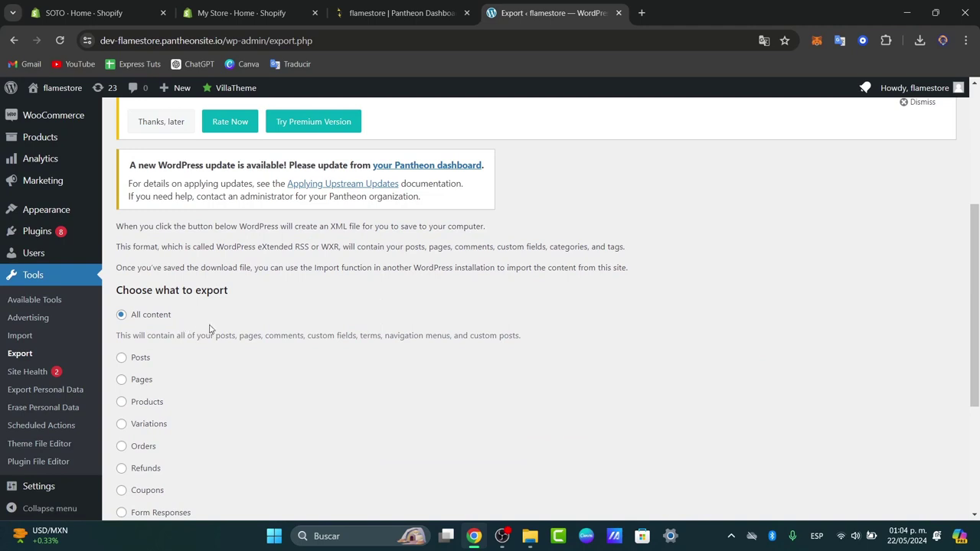
{"action": "scroll", "coordinate": [211, 329], "scroll_direction": "down", "scroll_amount": 1}
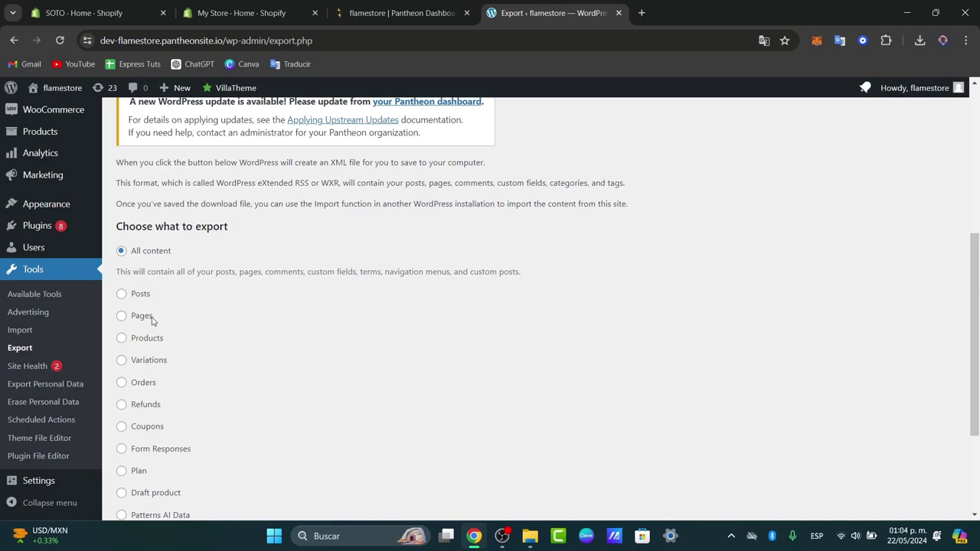
{"action": "scroll", "coordinate": [157, 359], "scroll_direction": "down", "scroll_amount": 3}
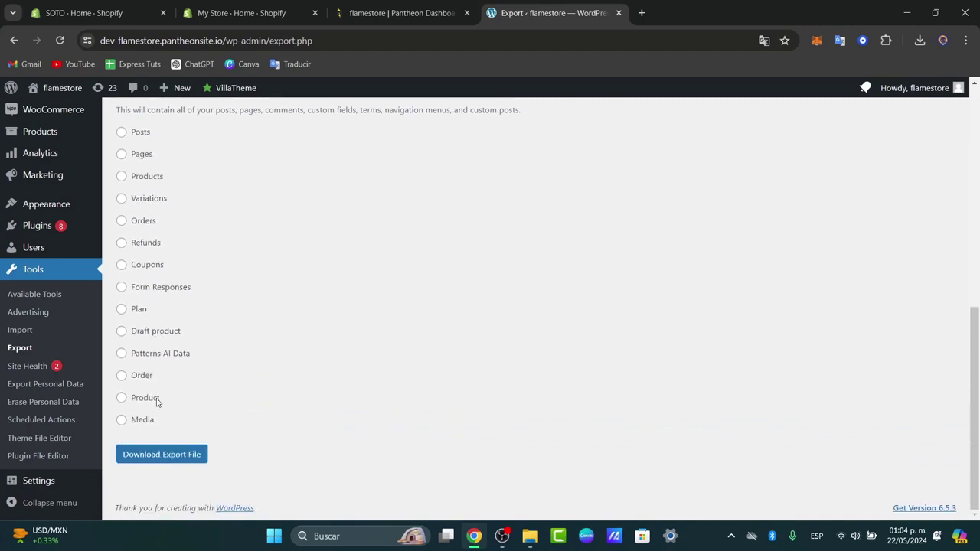
{"action": "scroll", "coordinate": [299, 437], "scroll_direction": "up", "scroll_amount": 8}
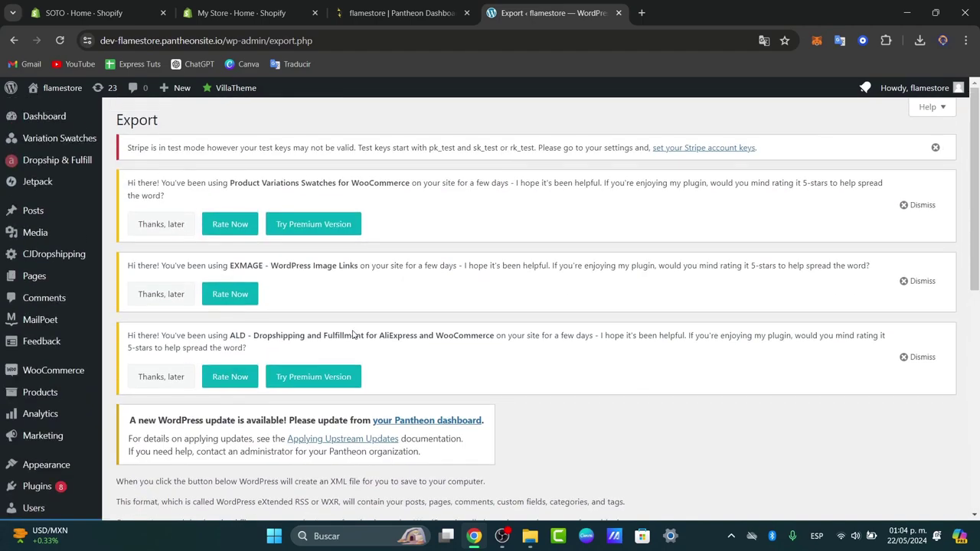
{"action": "scroll", "coordinate": [490, 331], "scroll_direction": "down", "scroll_amount": 8}
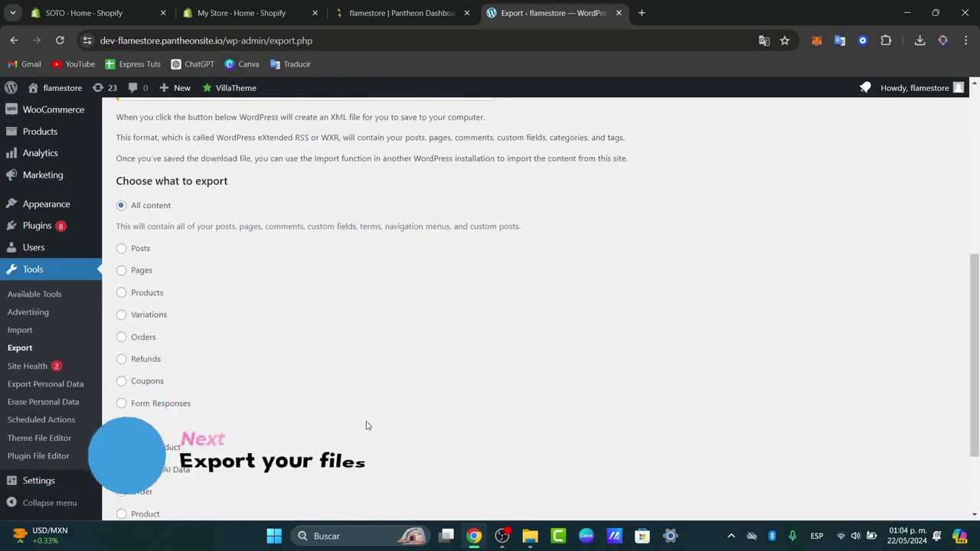
{"action": "left_click", "coordinate": [177, 455]}
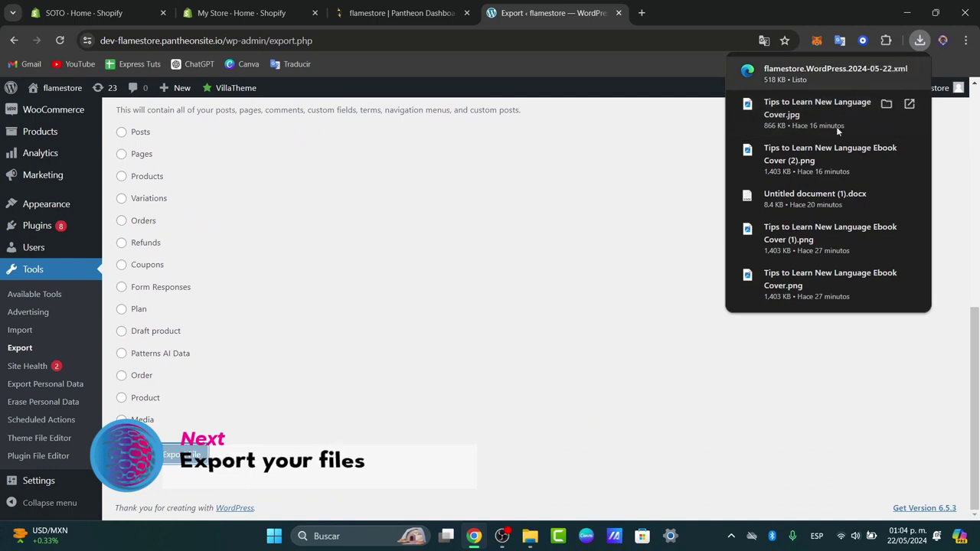
{"action": "mouse_move", "coordinate": [844, 78]}
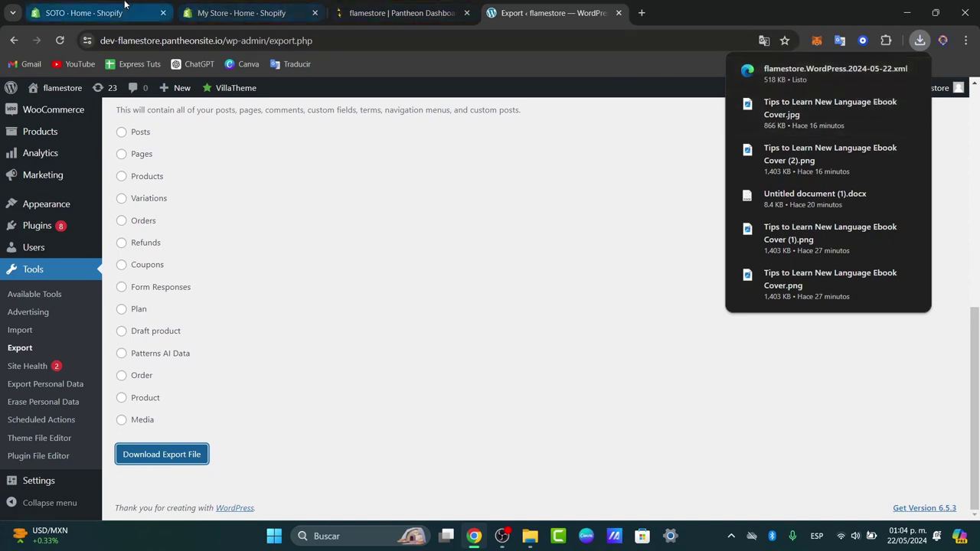
Step: On My Store, dismiss the Google Translate prompt, the trial popup and the Extend your trial banner
{"action": "left_click", "coordinate": [236, 6]}
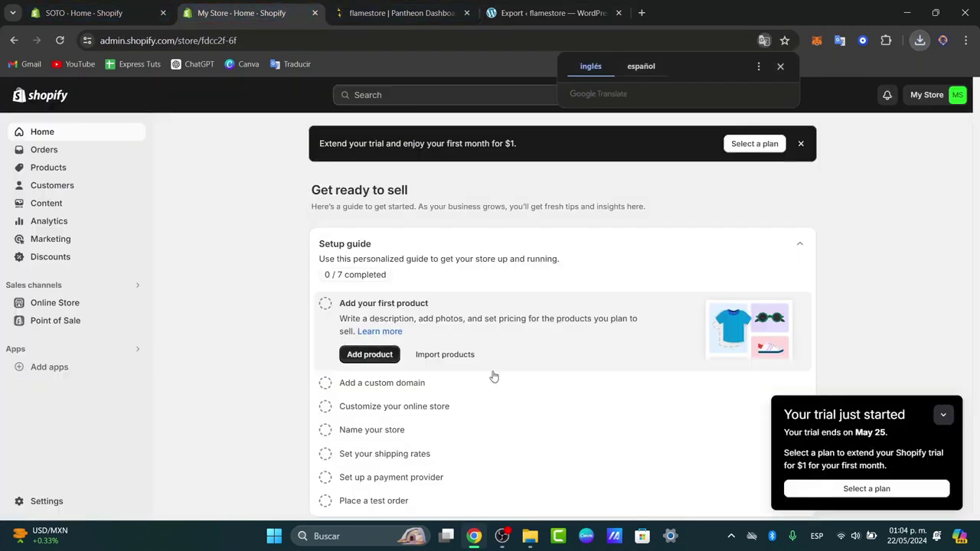
{"action": "left_click", "coordinate": [780, 67]}
{"action": "left_click", "coordinate": [945, 416]}
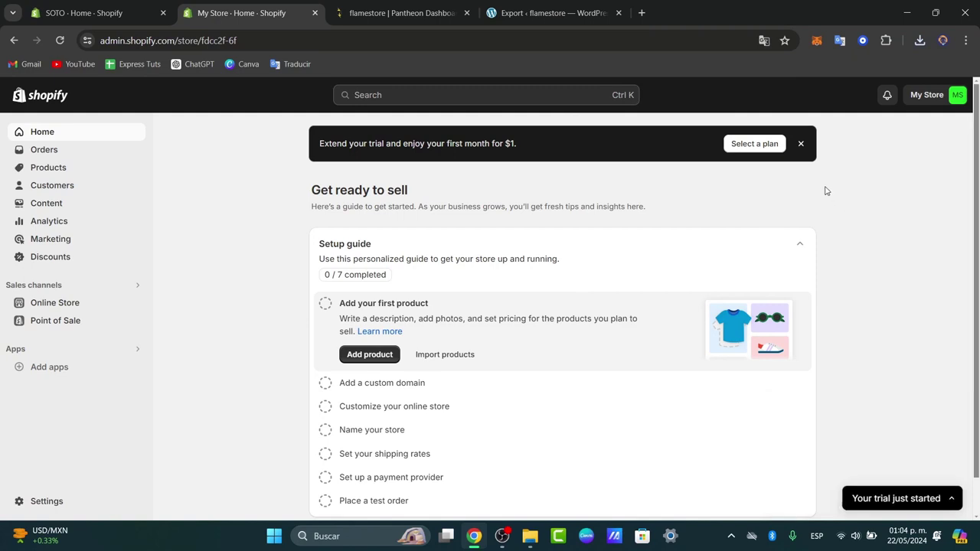
{"action": "left_click", "coordinate": [800, 145]}
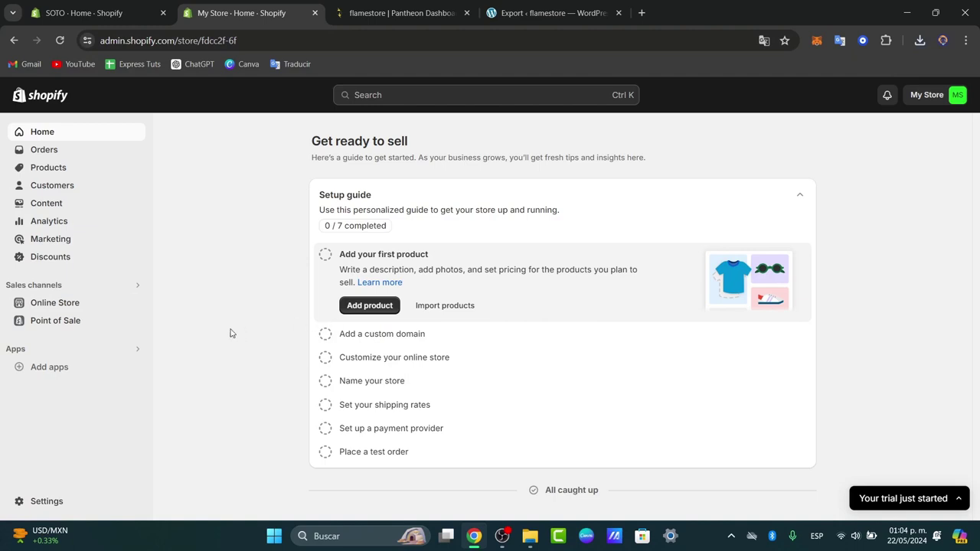
Step: Search the Apps box for 'st' on the way to Online Store > Themes
{"action": "left_click", "coordinate": [36, 352]}
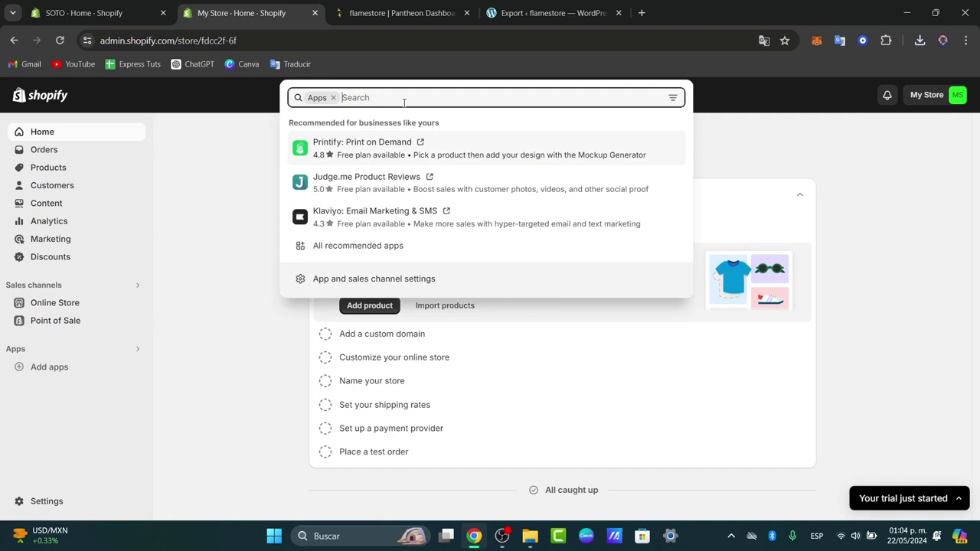
{"action": "type", "text": "st"}
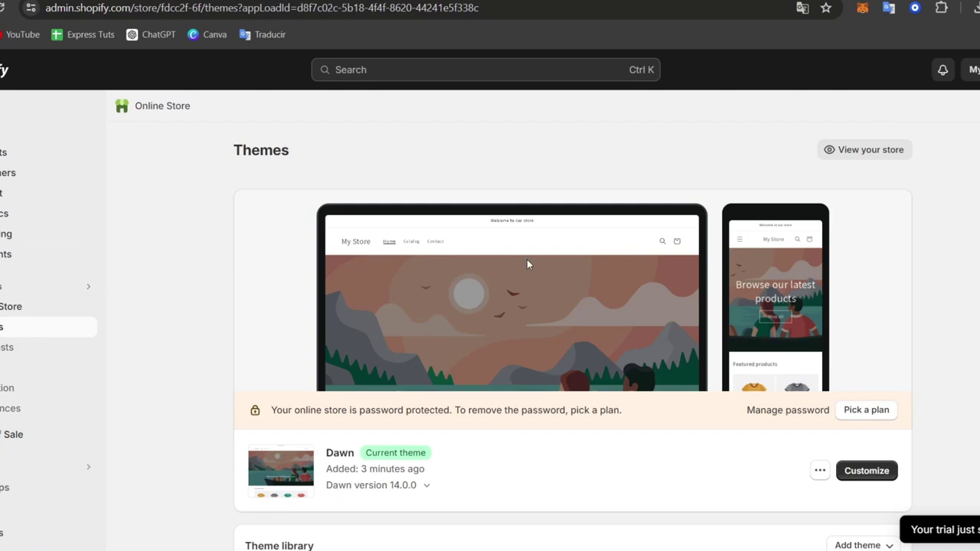
Step: Scroll to the Popular free themes: Spotlight, Refresh, Sense and Craft
{"action": "scroll", "coordinate": [541, 268], "scroll_direction": "down", "scroll_amount": 2}
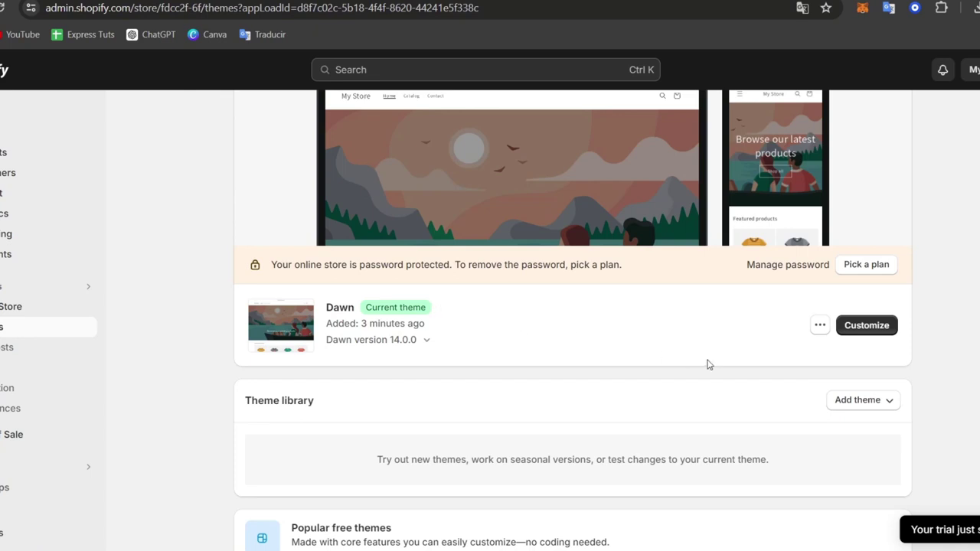
{"action": "scroll", "coordinate": [708, 365], "scroll_direction": "down", "scroll_amount": 5}
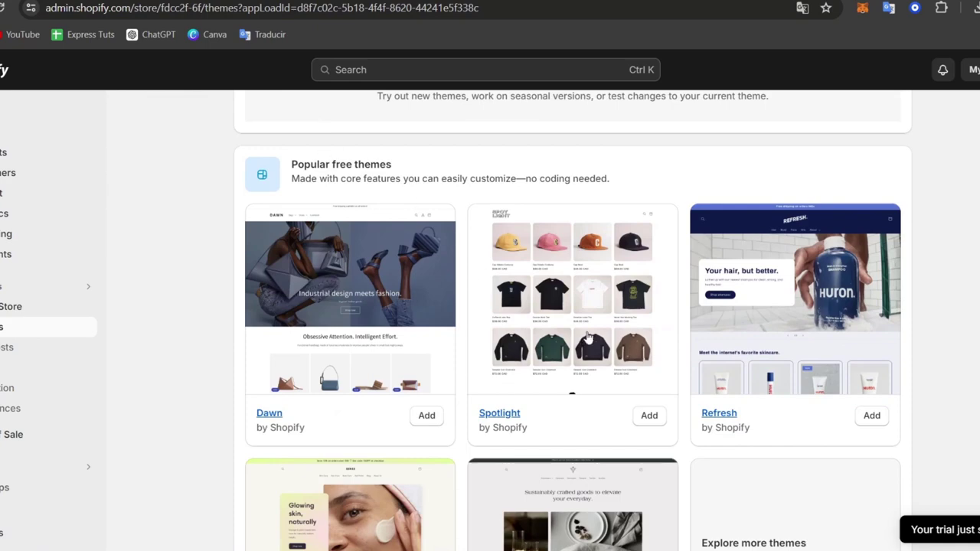
{"action": "scroll", "coordinate": [588, 336], "scroll_direction": "down", "scroll_amount": 3}
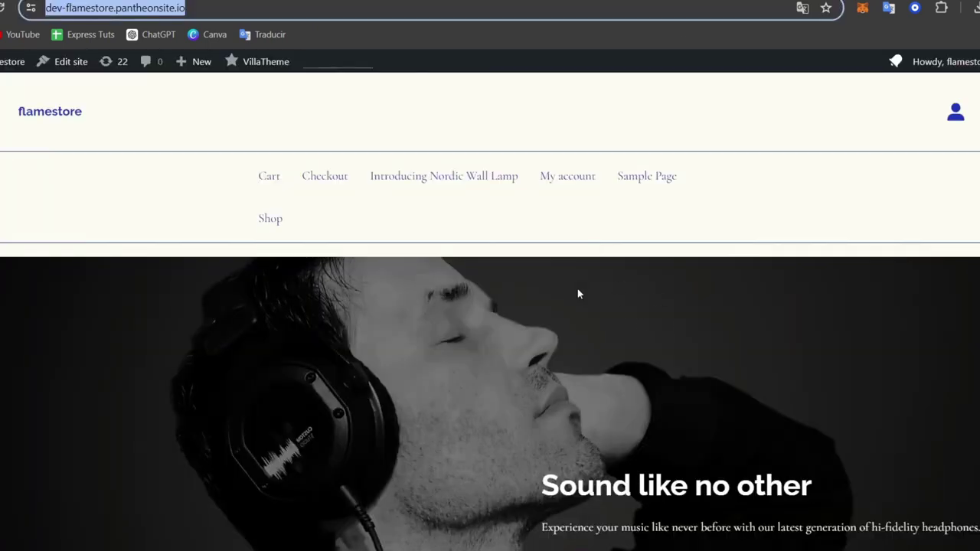
Step: Open the flamestore Shop page listing the Air Conditioner Cooler Fan ($34.00) and Nordic Wall Lamp
{"action": "scroll", "coordinate": [570, 319], "scroll_direction": "down", "scroll_amount": 2}
{"action": "scroll", "coordinate": [575, 339], "scroll_direction": "up", "scroll_amount": 2}
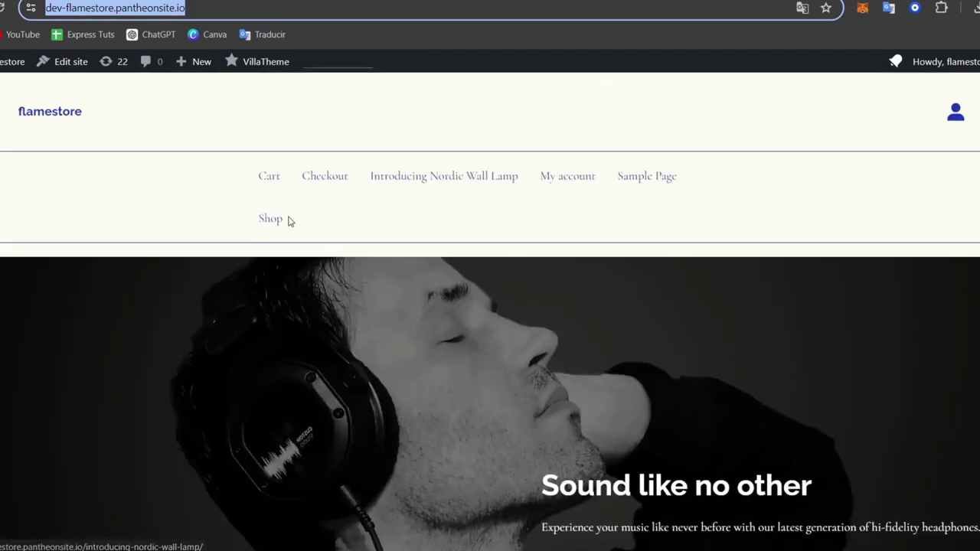
{"action": "left_click", "coordinate": [265, 224]}
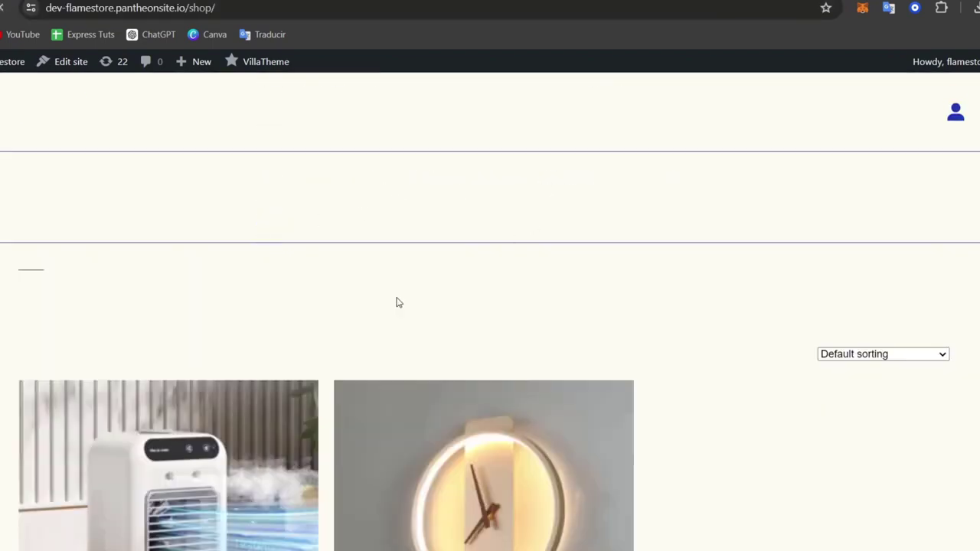
{"action": "scroll", "coordinate": [497, 309], "scroll_direction": "down", "scroll_amount": 5}
{"action": "scroll", "coordinate": [496, 317], "scroll_direction": "up", "scroll_amount": 6}
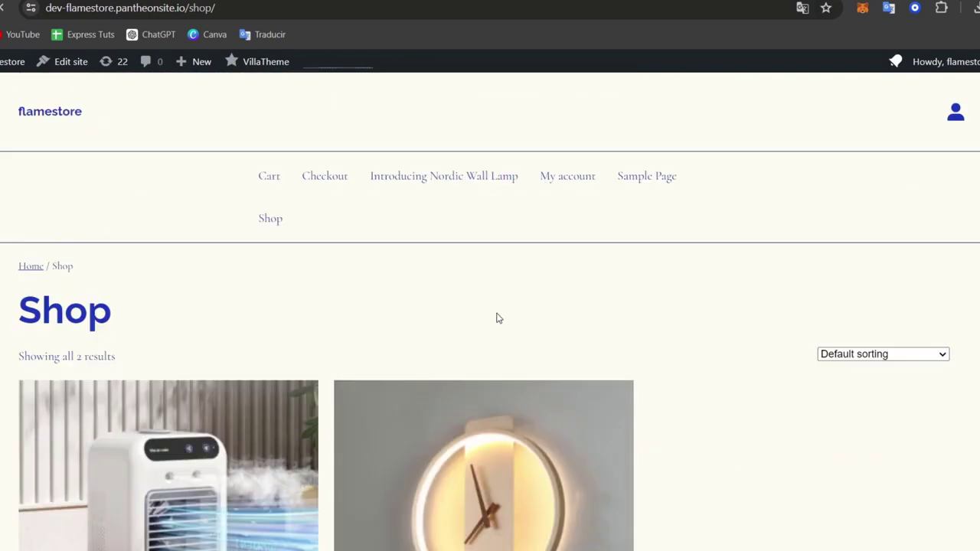
{"action": "scroll", "coordinate": [496, 312], "scroll_direction": "down", "scroll_amount": 3}
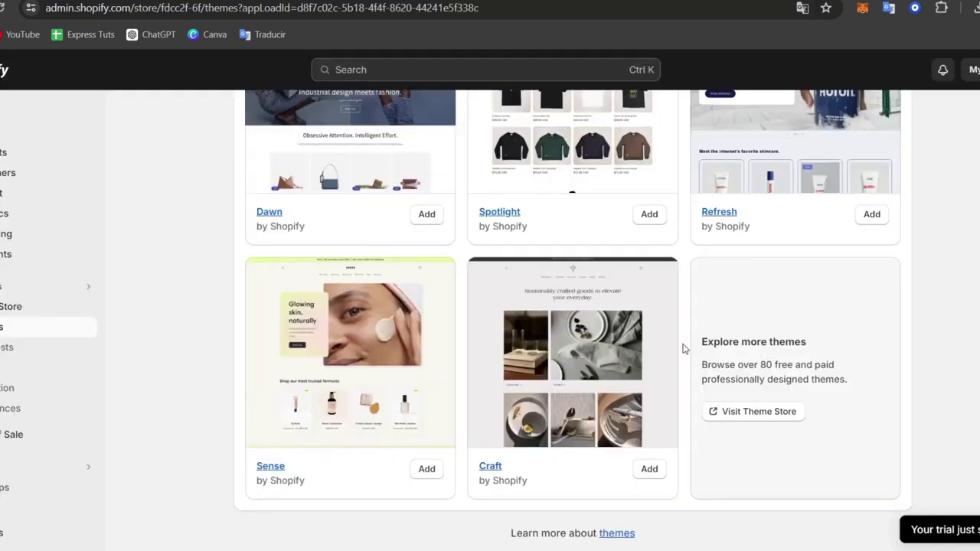
Step: Open the Dawn theme in the theme editor via Customize
{"action": "scroll", "coordinate": [684, 349], "scroll_direction": "up", "scroll_amount": 7}
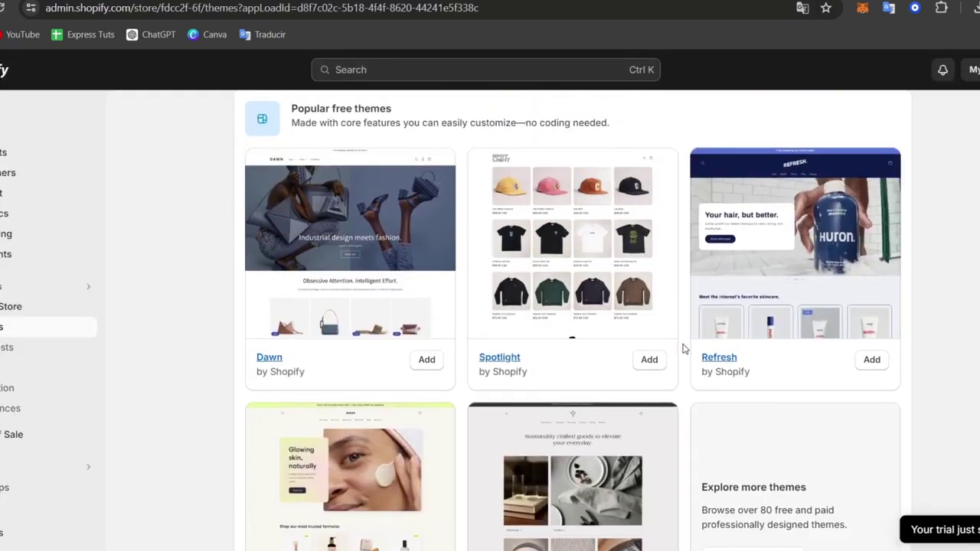
{"action": "scroll", "coordinate": [503, 455], "scroll_direction": "down", "scroll_amount": 3}
{"action": "scroll", "coordinate": [421, 517], "scroll_direction": "up", "scroll_amount": 5}
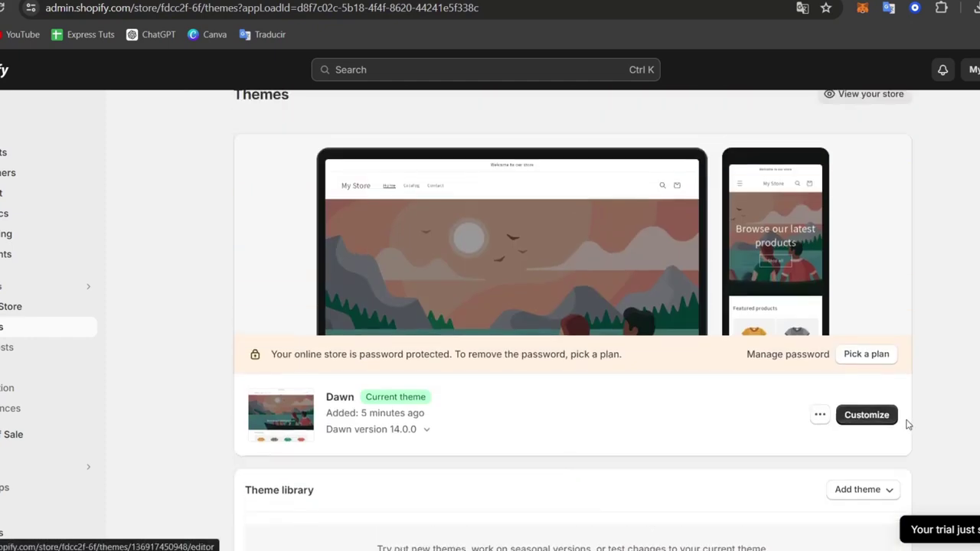
{"action": "left_click", "coordinate": [850, 430]}
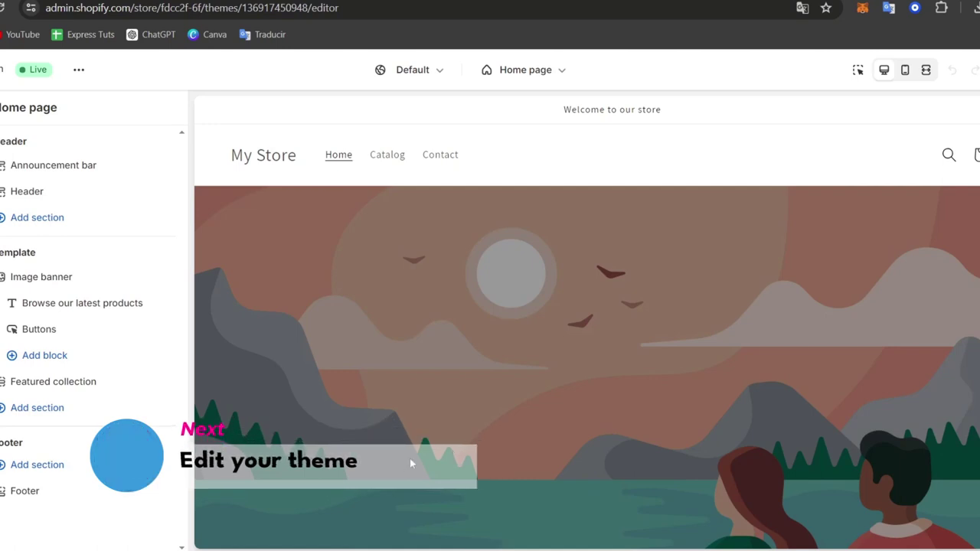
{"action": "scroll", "coordinate": [384, 387], "scroll_direction": "down", "scroll_amount": 6}
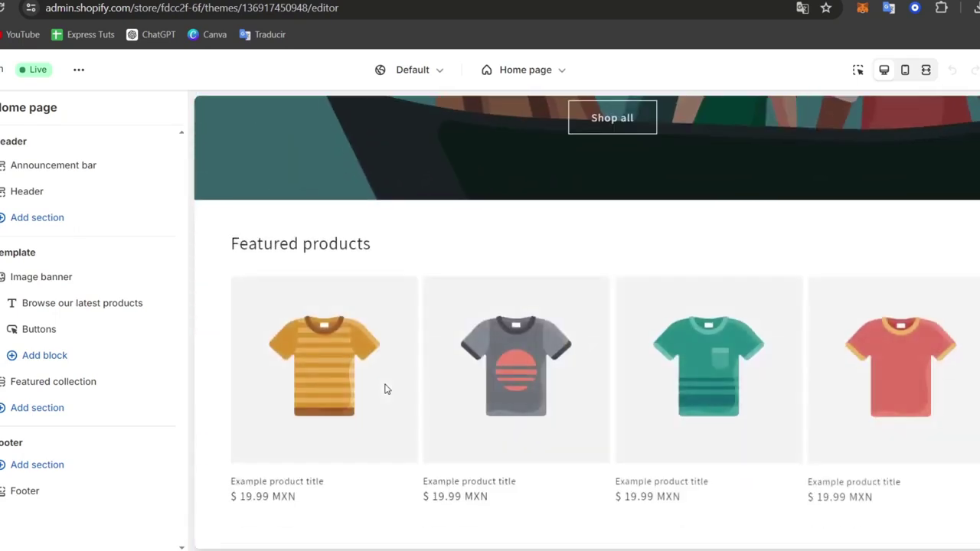
{"action": "scroll", "coordinate": [384, 389], "scroll_direction": "down", "scroll_amount": 2}
{"action": "scroll", "coordinate": [425, 352], "scroll_direction": "down", "scroll_amount": 1}
{"action": "scroll", "coordinate": [428, 355], "scroll_direction": "up", "scroll_amount": 2}
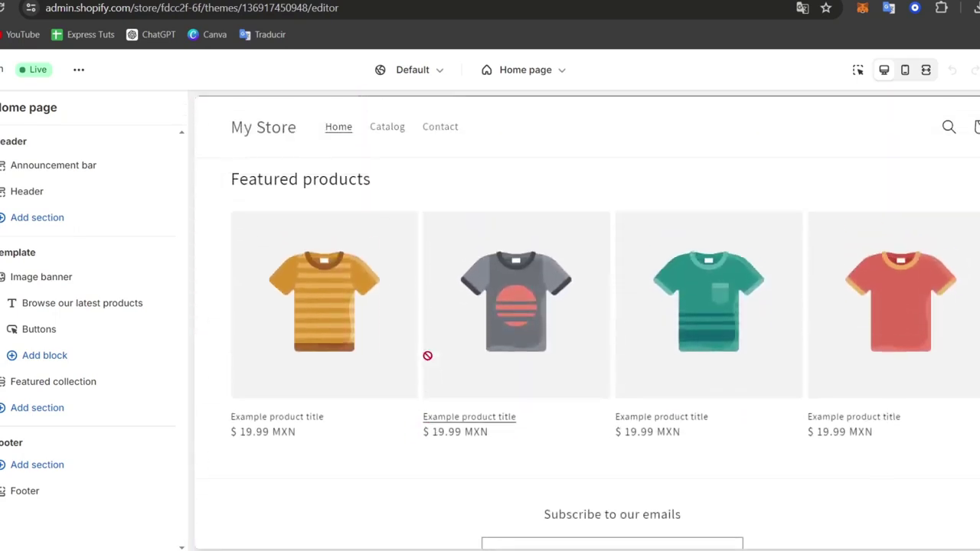
{"action": "scroll", "coordinate": [427, 355], "scroll_direction": "up", "scroll_amount": 5}
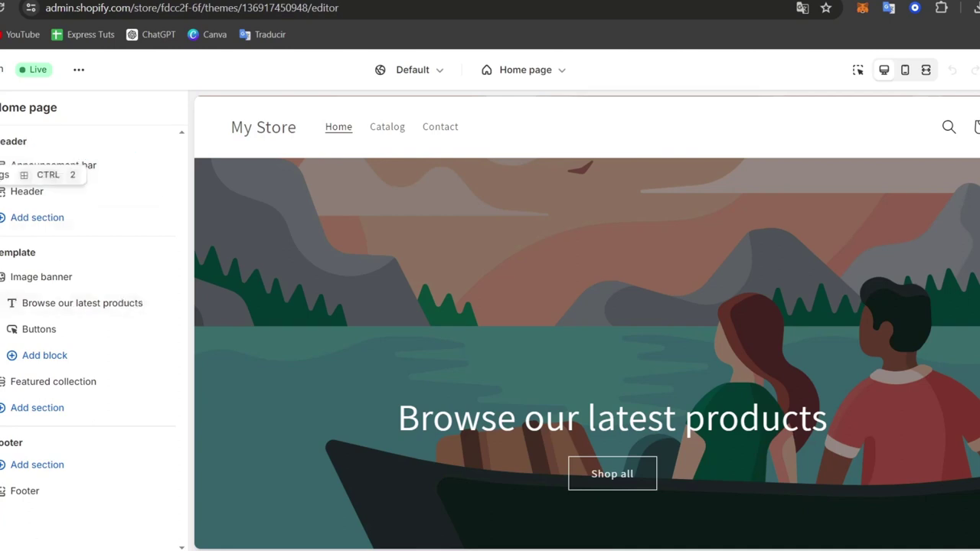
Step: Expand and collapse the Logo, Colors and Typography sections of Theme settings
{"action": "left_click", "coordinate": [2, 174]}
{"action": "left_click", "coordinate": [73, 145]}
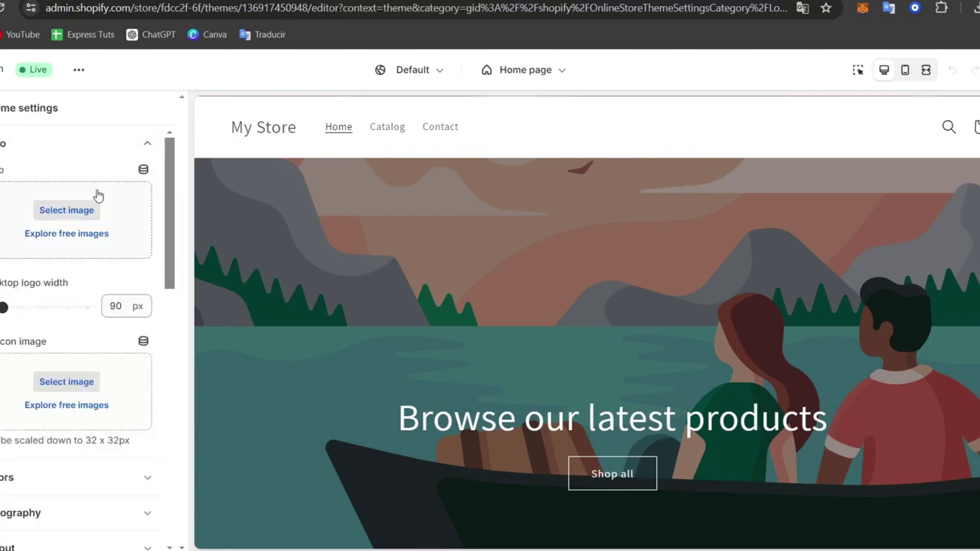
{"action": "left_click", "coordinate": [100, 140]}
{"action": "left_click", "coordinate": [75, 187]}
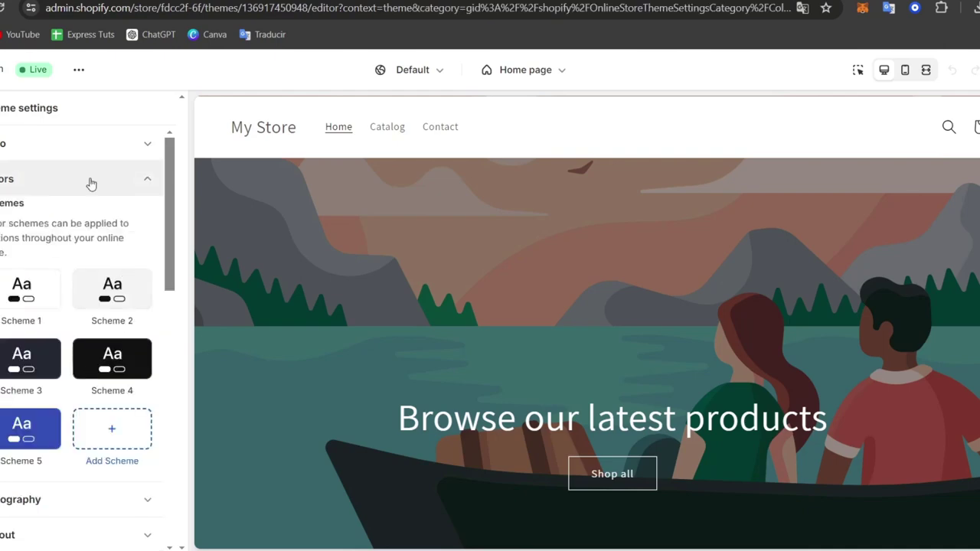
{"action": "left_click", "coordinate": [76, 176]}
{"action": "left_click", "coordinate": [107, 216]}
{"action": "left_click", "coordinate": [122, 217]}
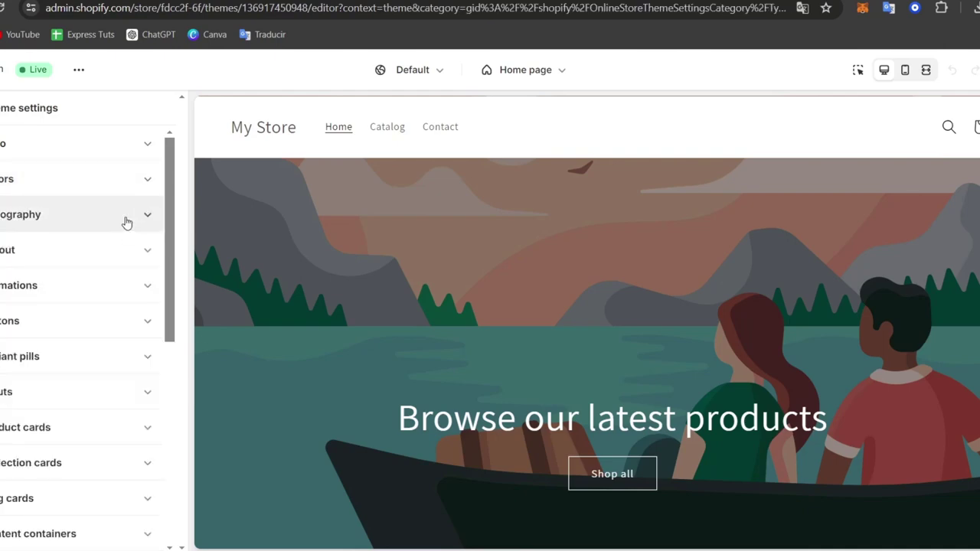
{"action": "scroll", "coordinate": [125, 410], "scroll_direction": "down", "scroll_amount": 5}
{"action": "scroll", "coordinate": [632, 291], "scroll_direction": "down", "scroll_amount": 6}
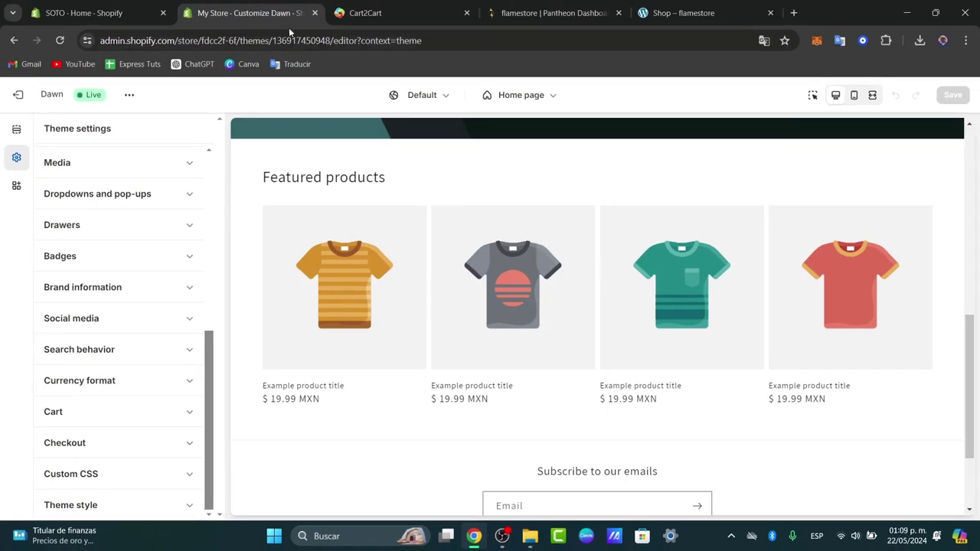
Step: Go to the SOTO store's Products page and open Import products by CSV
{"action": "left_click", "coordinate": [134, 6]}
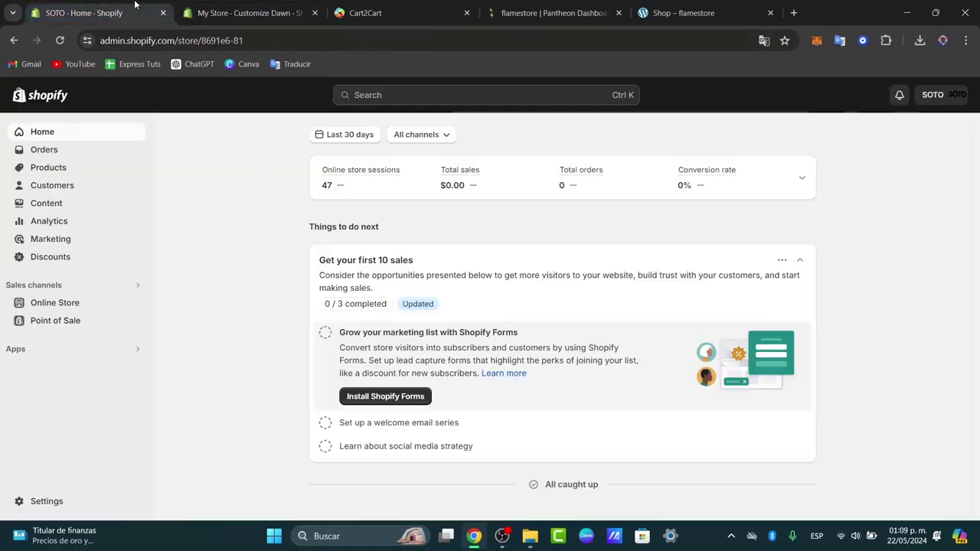
{"action": "left_click", "coordinate": [62, 149]}
{"action": "left_click", "coordinate": [59, 170]}
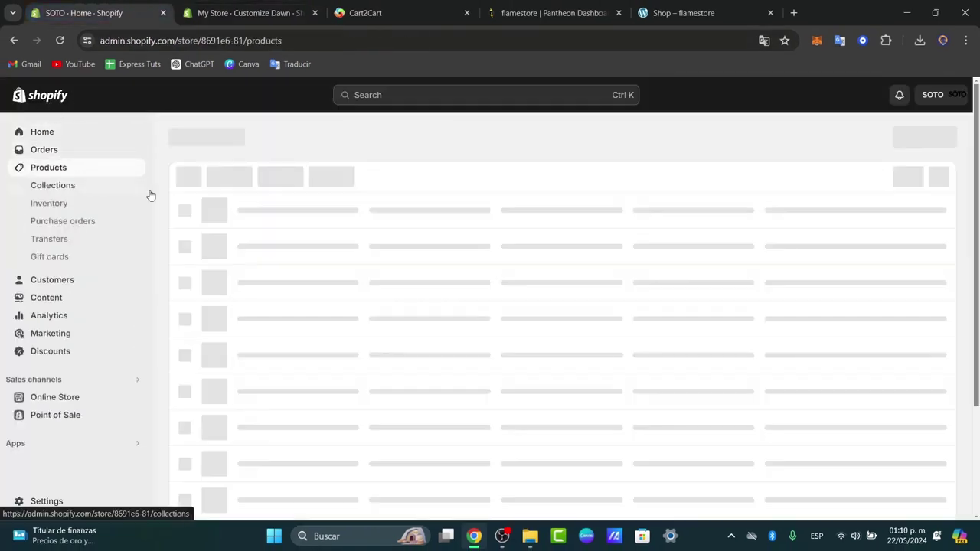
{"action": "scroll", "coordinate": [399, 271], "scroll_direction": "down", "scroll_amount": 5}
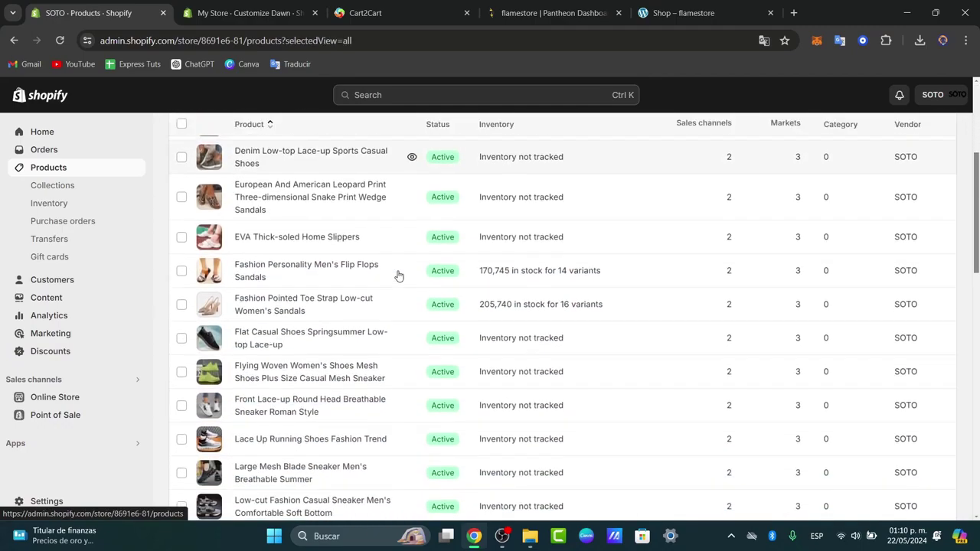
{"action": "scroll", "coordinate": [399, 280], "scroll_direction": "down", "scroll_amount": 10}
{"action": "scroll", "coordinate": [399, 280], "scroll_direction": "up", "scroll_amount": 15}
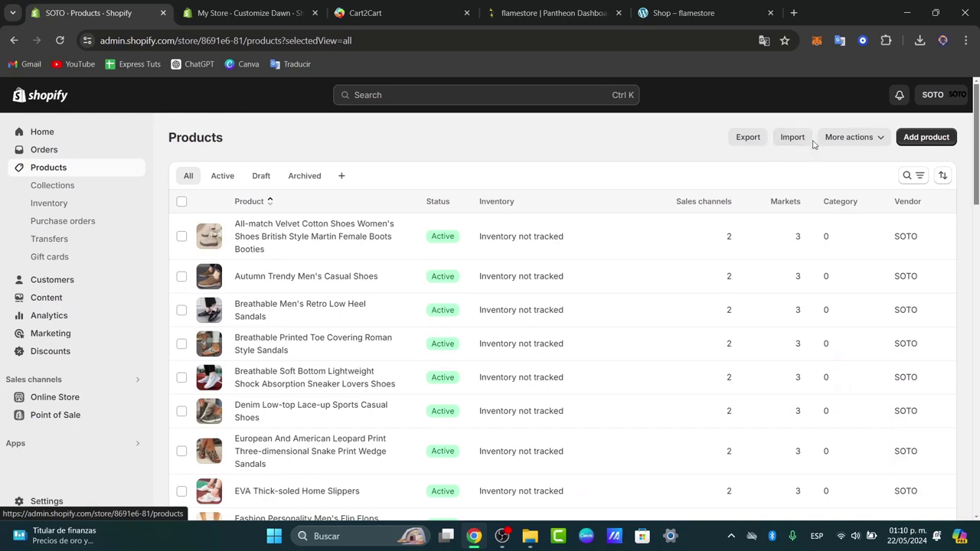
{"action": "left_click", "coordinate": [792, 138]}
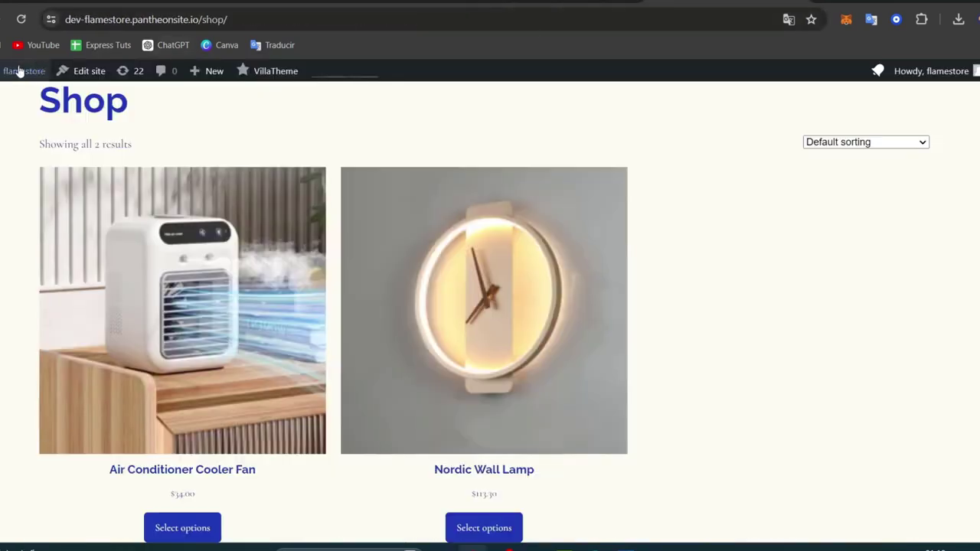
Step: Download a products-only WordPress export, flamestore.WordPress.2024-05-22 (1).xml
{"action": "mouse_move", "coordinate": [2, 71]}
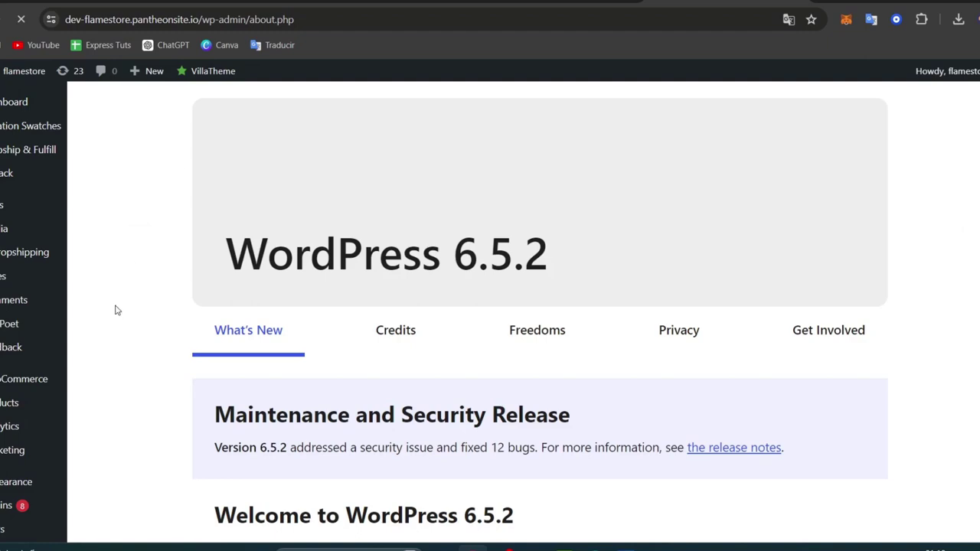
{"action": "scroll", "coordinate": [116, 310], "scroll_direction": "down", "scroll_amount": 3}
{"action": "mouse_move", "coordinate": [12, 434]}
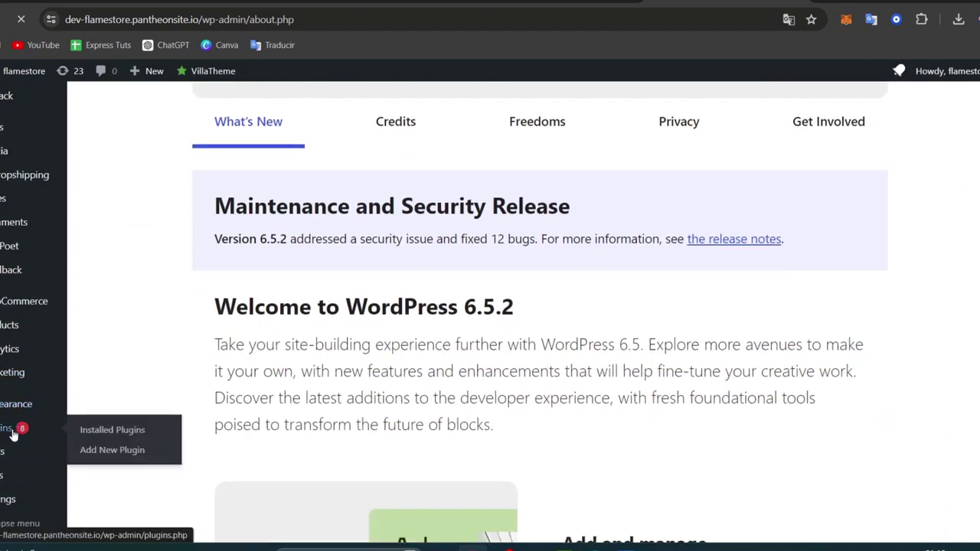
{"action": "mouse_move", "coordinate": [7, 476]}
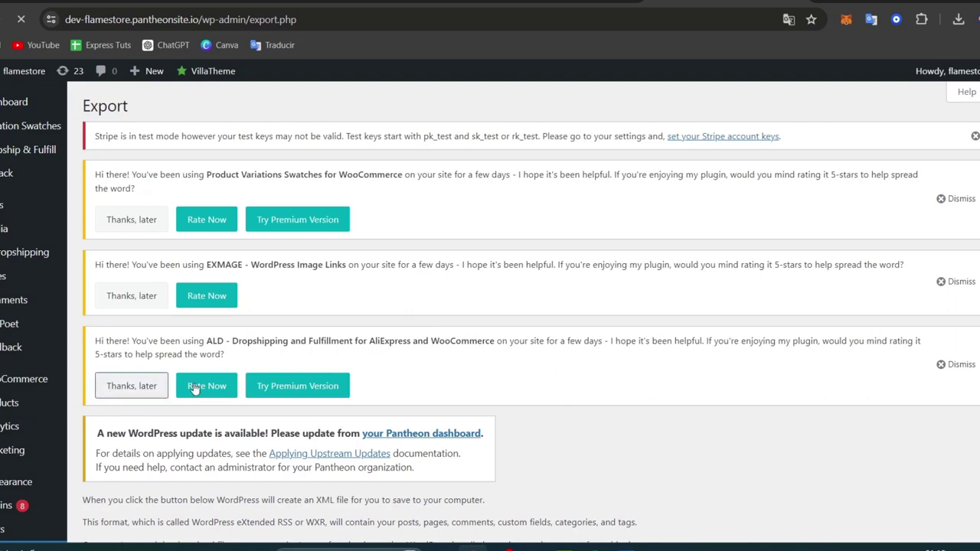
{"action": "scroll", "coordinate": [313, 385], "scroll_direction": "down", "scroll_amount": 5}
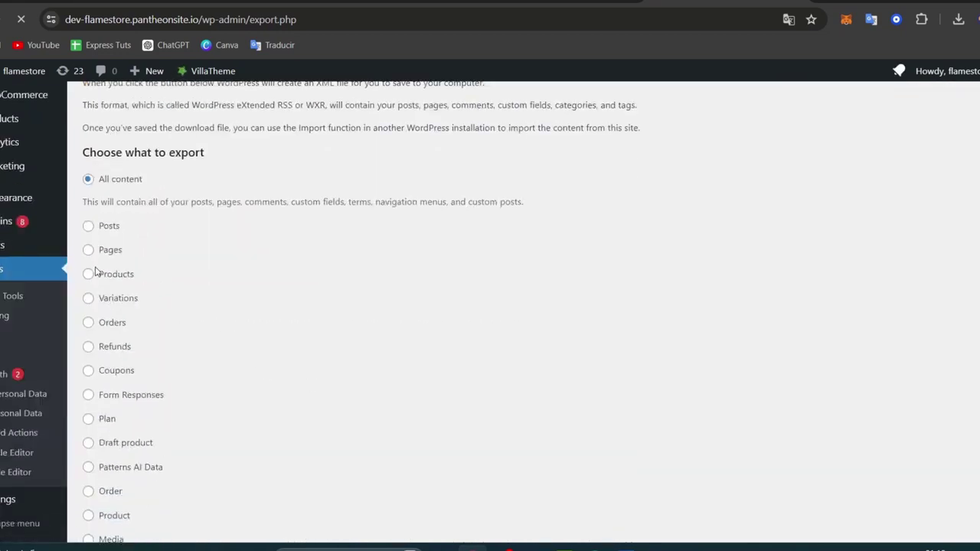
{"action": "scroll", "coordinate": [256, 280], "scroll_direction": "down", "scroll_amount": 2}
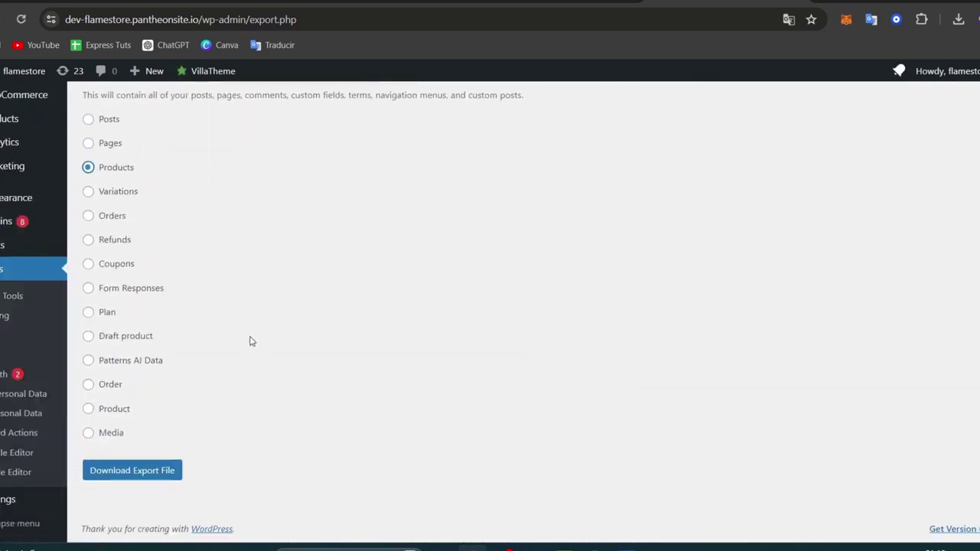
{"action": "left_click", "coordinate": [164, 472]}
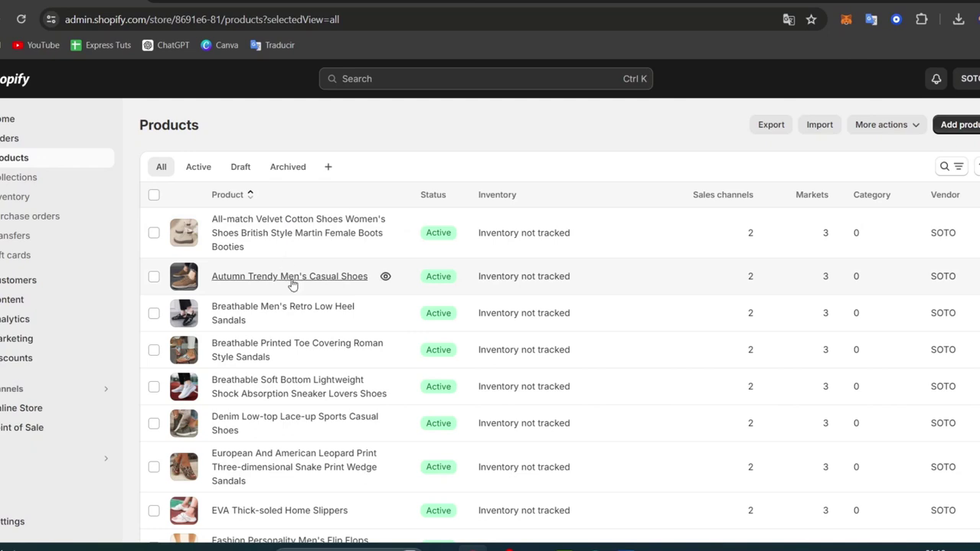
Step: Check the imported Collections, then view the Customers list with its single customer
{"action": "left_click", "coordinate": [52, 182]}
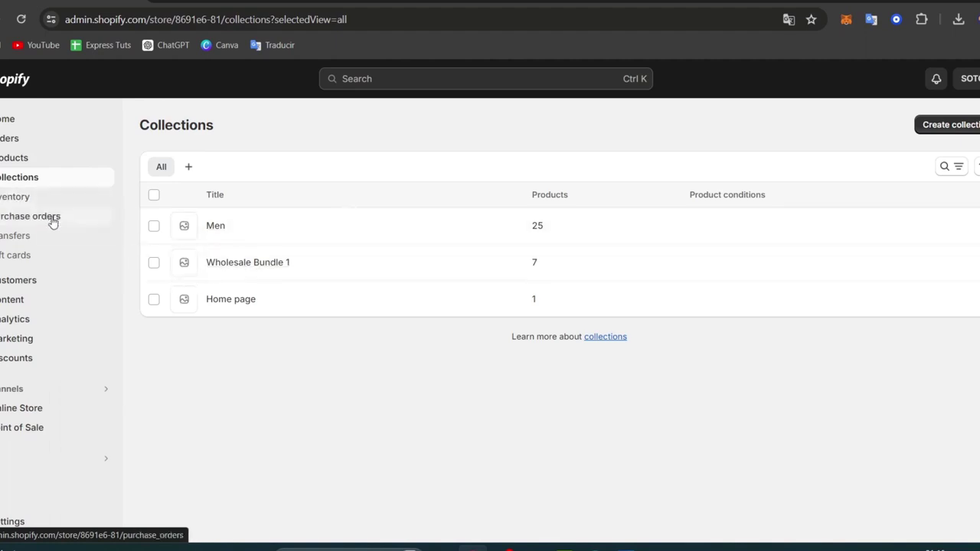
{"action": "left_click", "coordinate": [43, 282]}
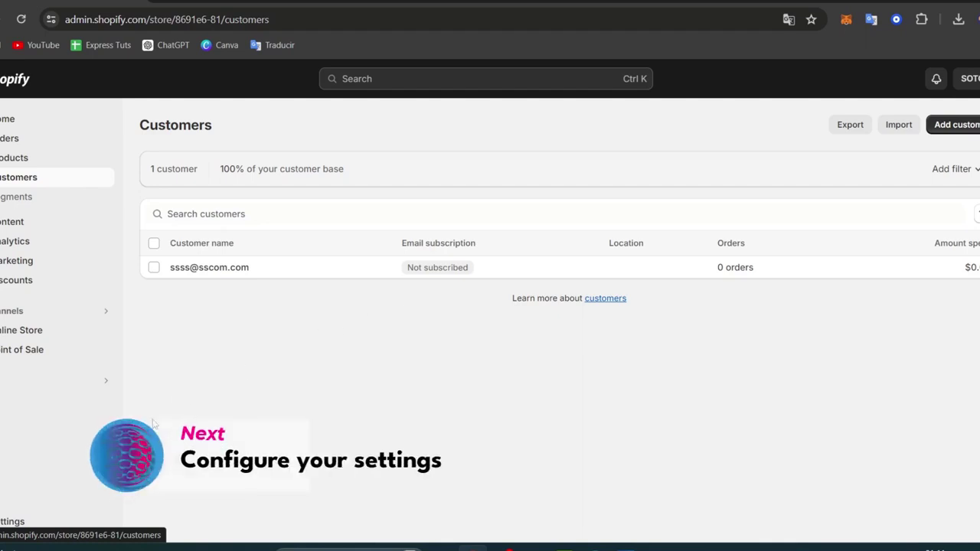
Step: Review Payments and Shipping and delivery, then Taxes and duties, where Mexico is the only region
{"action": "left_click", "coordinate": [13, 521]}
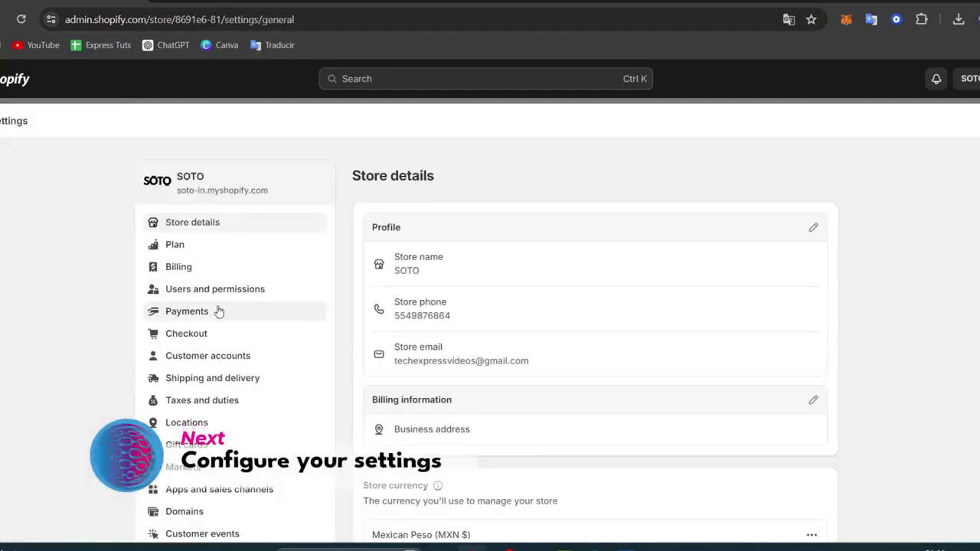
{"action": "left_click", "coordinate": [215, 318]}
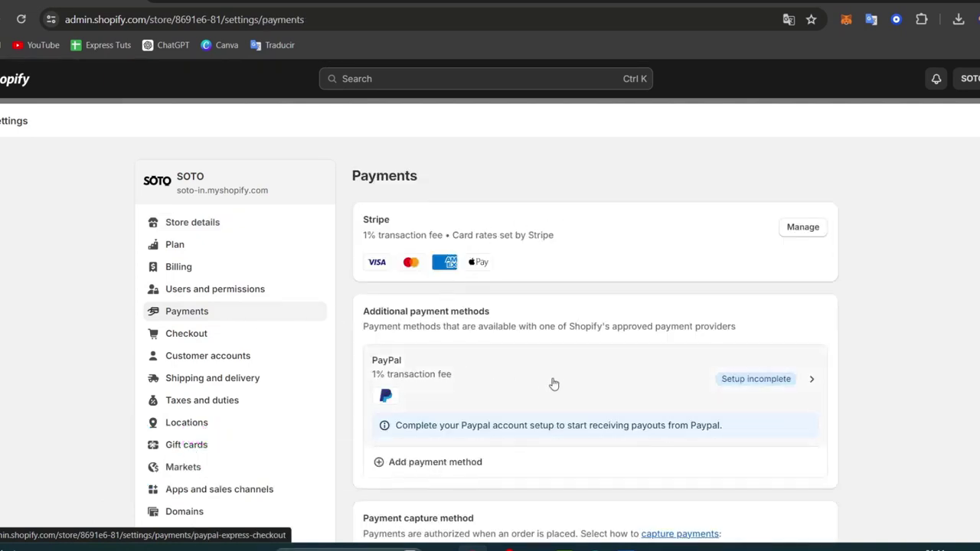
{"action": "scroll", "coordinate": [547, 382], "scroll_direction": "down", "scroll_amount": 1}
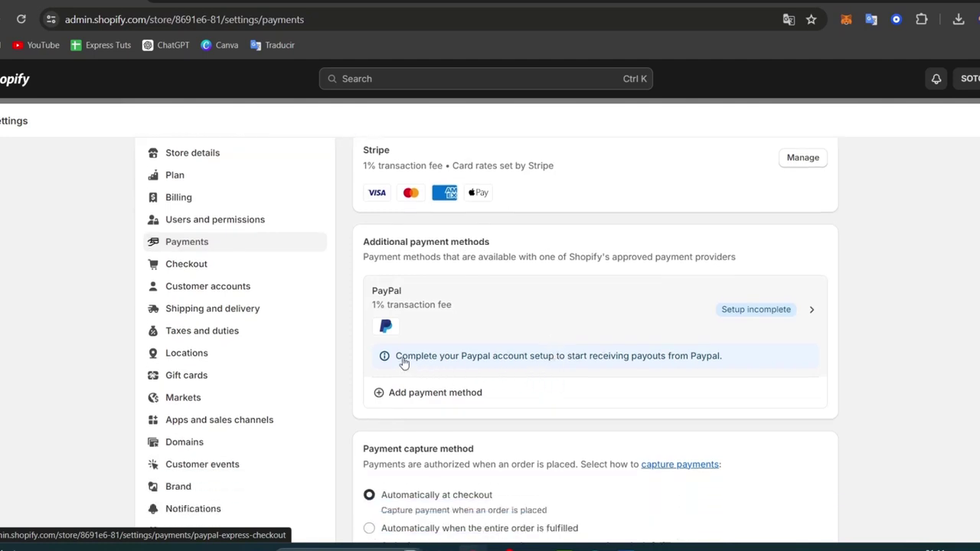
{"action": "left_click", "coordinate": [227, 311]}
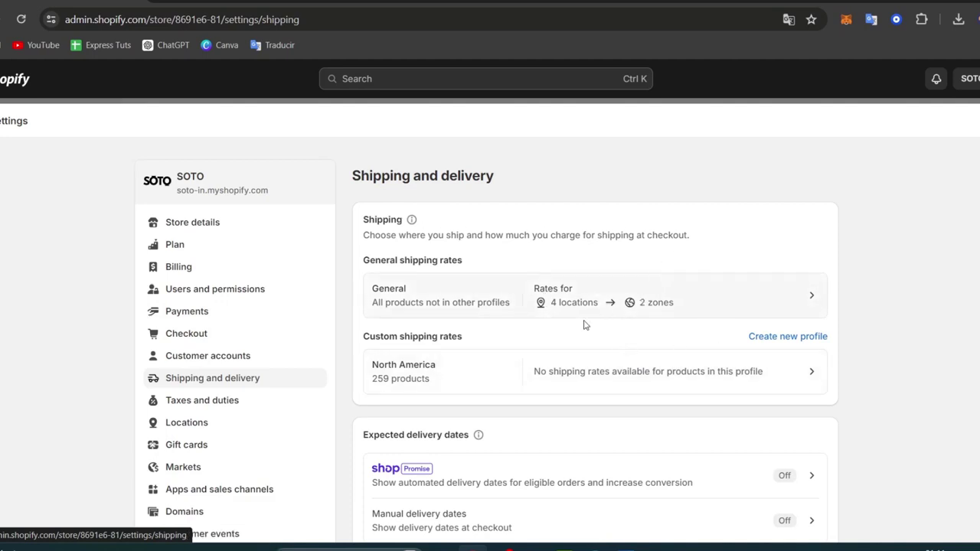
{"action": "left_click", "coordinate": [226, 407]}
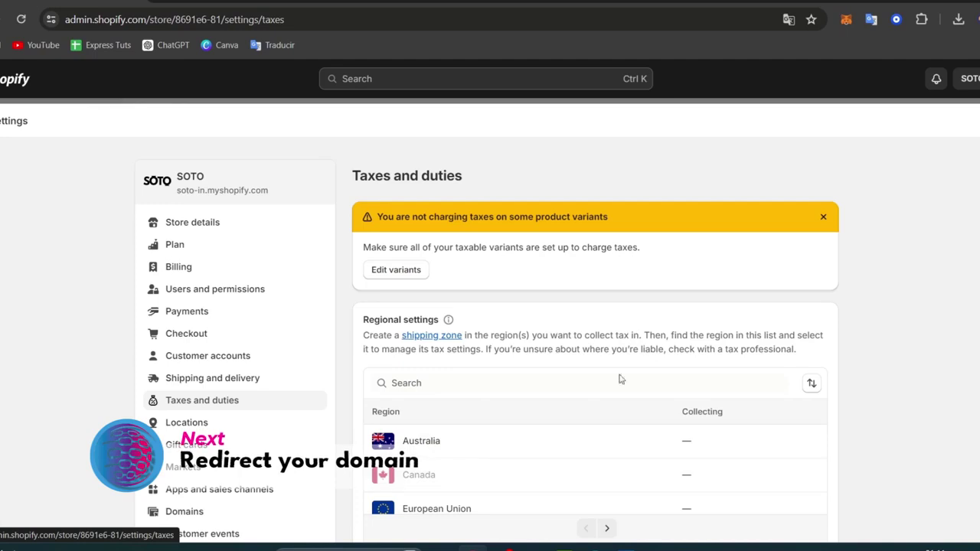
{"action": "scroll", "coordinate": [271, 363], "scroll_direction": "down", "scroll_amount": 3}
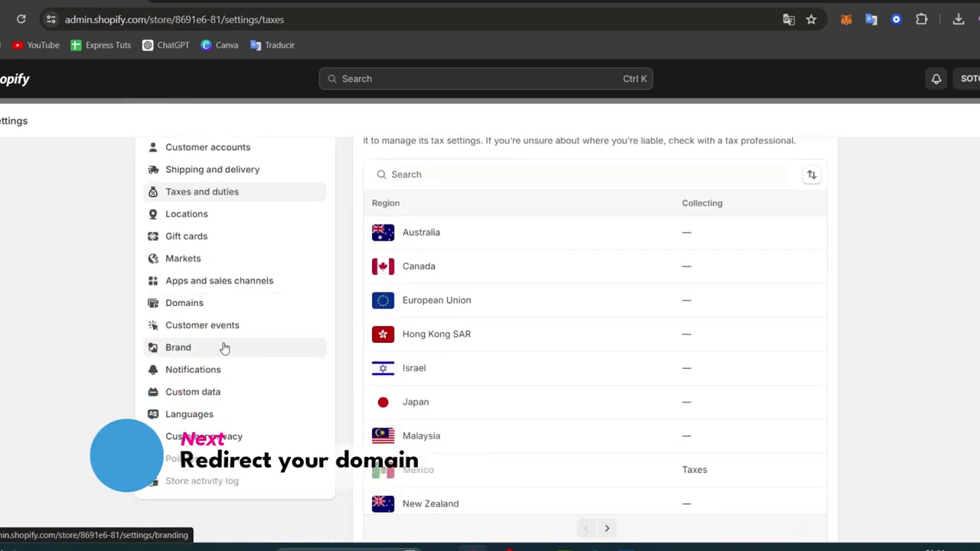
Step: Open Domains, look at Connect existing domain, and return to the soto-in.myshopify.com domain list
{"action": "left_click", "coordinate": [207, 307]}
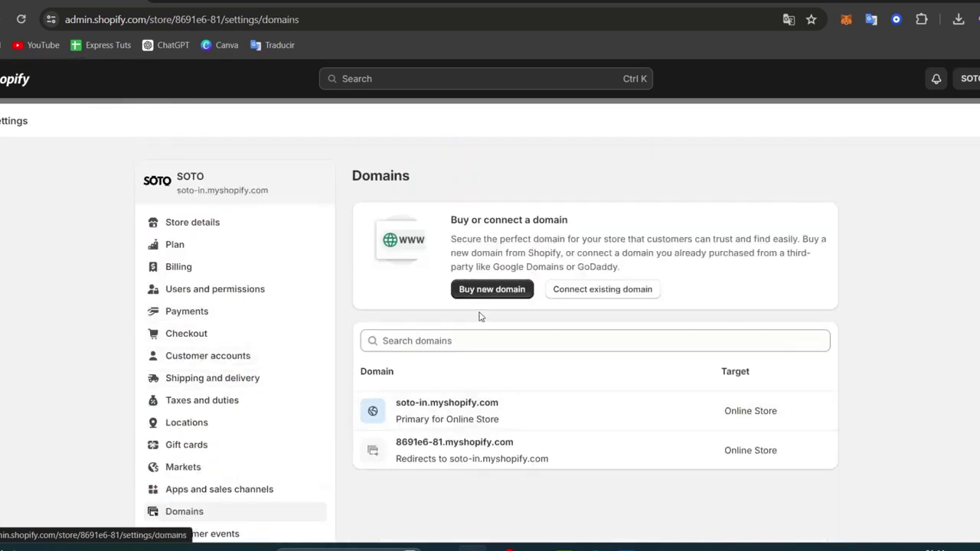
{"action": "left_click", "coordinate": [618, 296]}
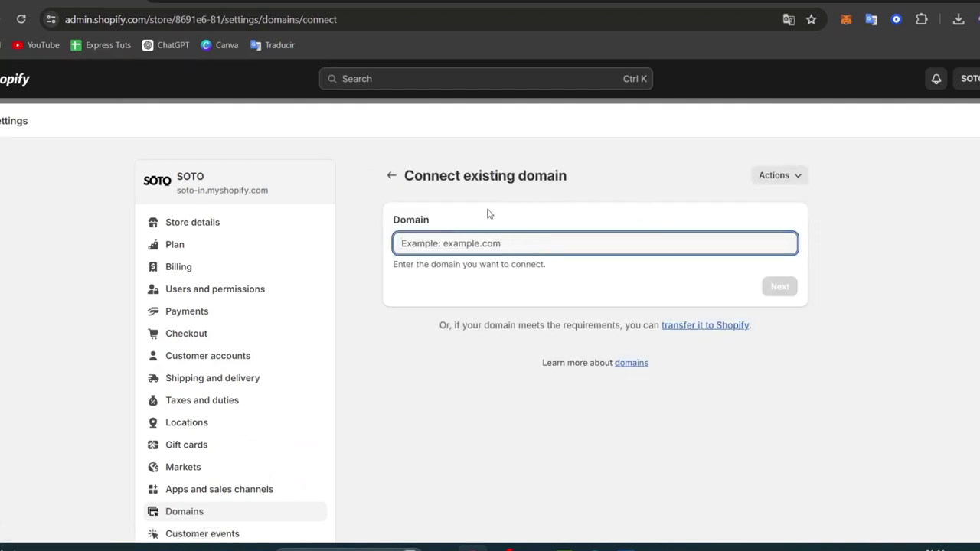
{"action": "left_click", "coordinate": [390, 178]}
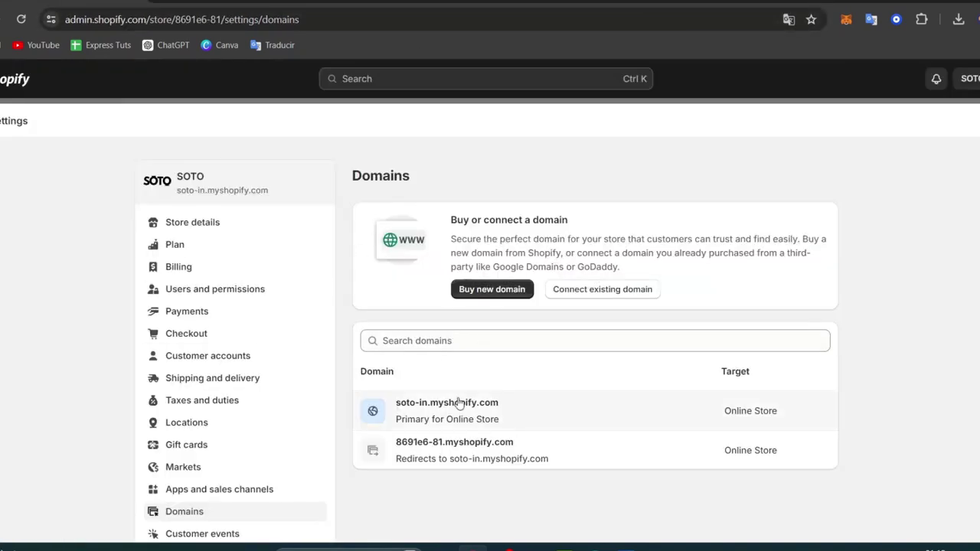
Step: Open the soto-in.myshopify.com storefront and scroll through its 'One step closer to you.' home page
{"action": "left_click", "coordinate": [574, 406]}
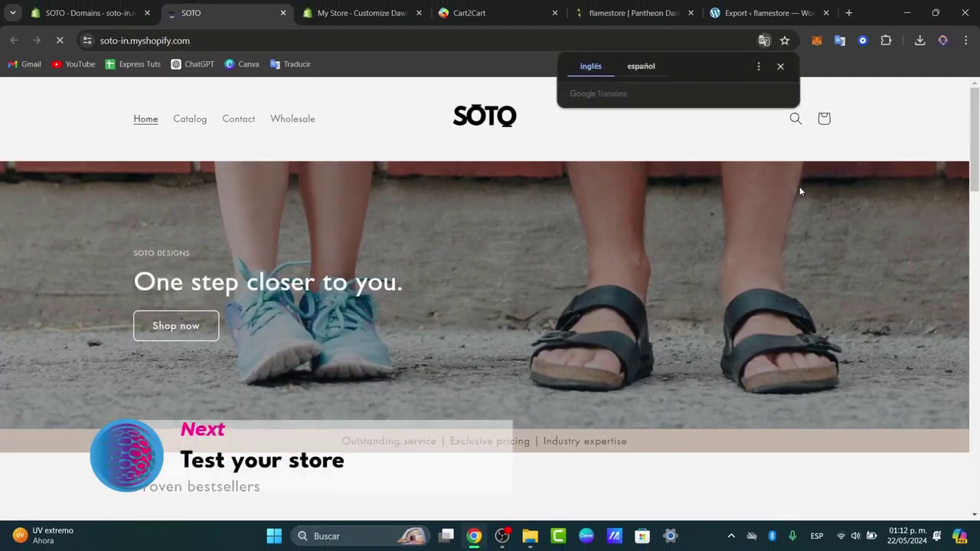
{"action": "scroll", "coordinate": [568, 245], "scroll_direction": "down", "scroll_amount": 2}
{"action": "scroll", "coordinate": [568, 246], "scroll_direction": "down", "scroll_amount": 7}
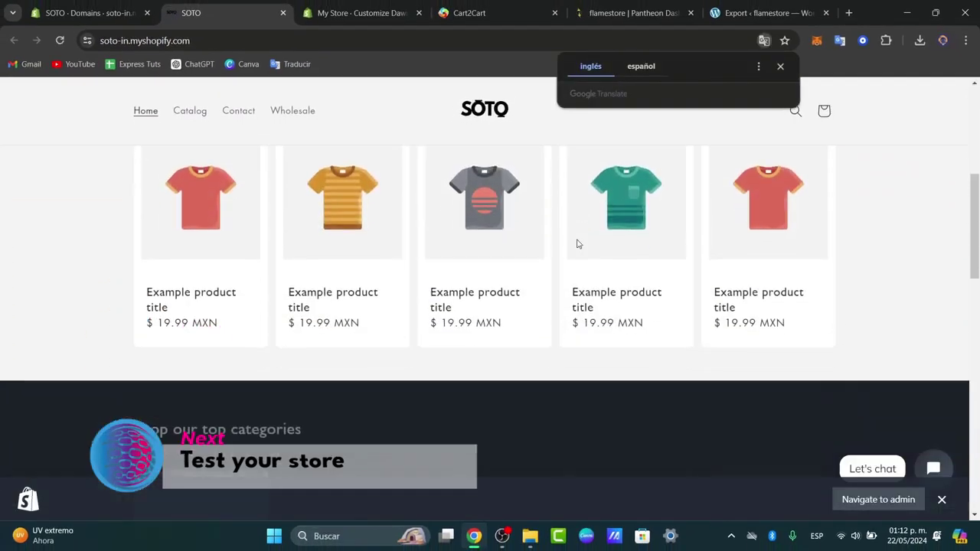
{"action": "scroll", "coordinate": [578, 243], "scroll_direction": "up", "scroll_amount": 9}
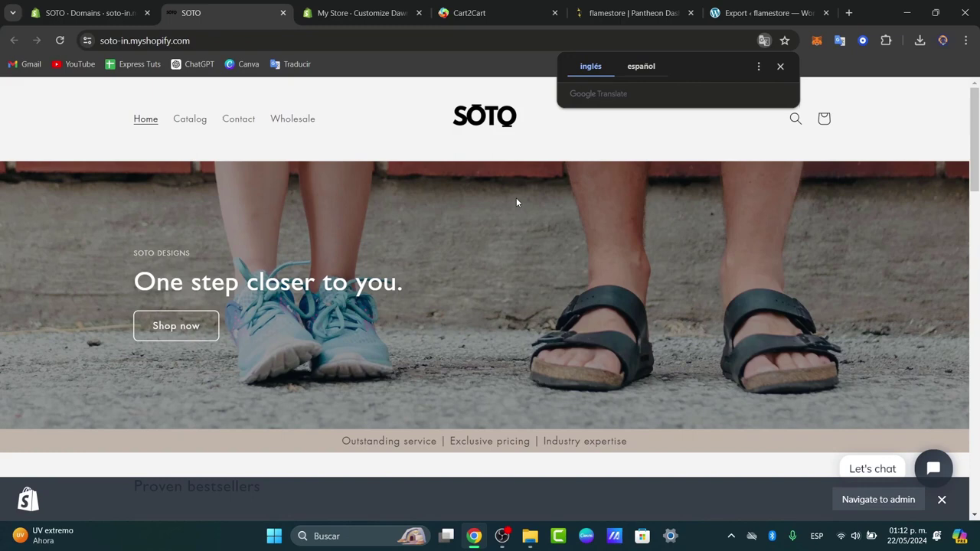
Step: Close the Cart2Cart tab and return to the Shopify Domains tab
{"action": "left_click", "coordinate": [490, 13]}
{"action": "left_click", "coordinate": [555, 12]}
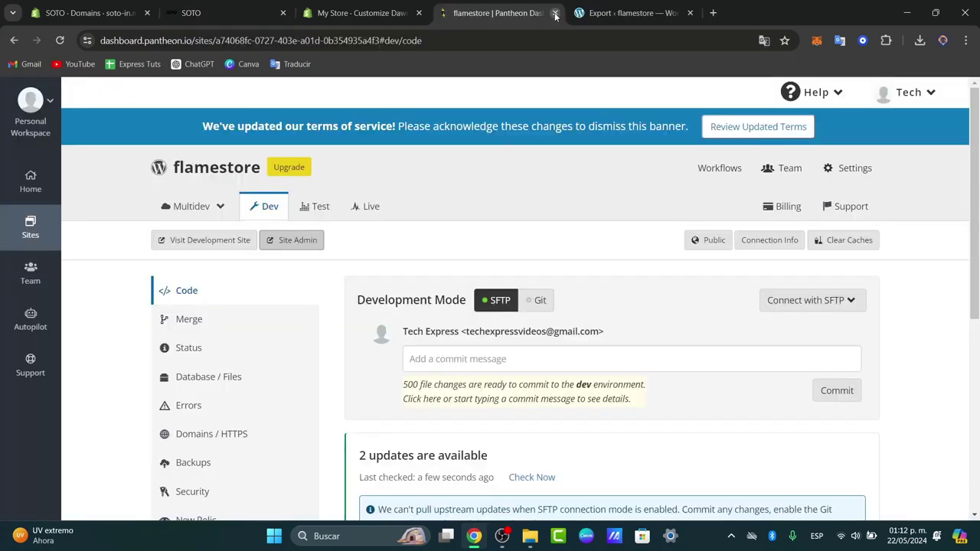
{"action": "left_click", "coordinate": [630, 13]}
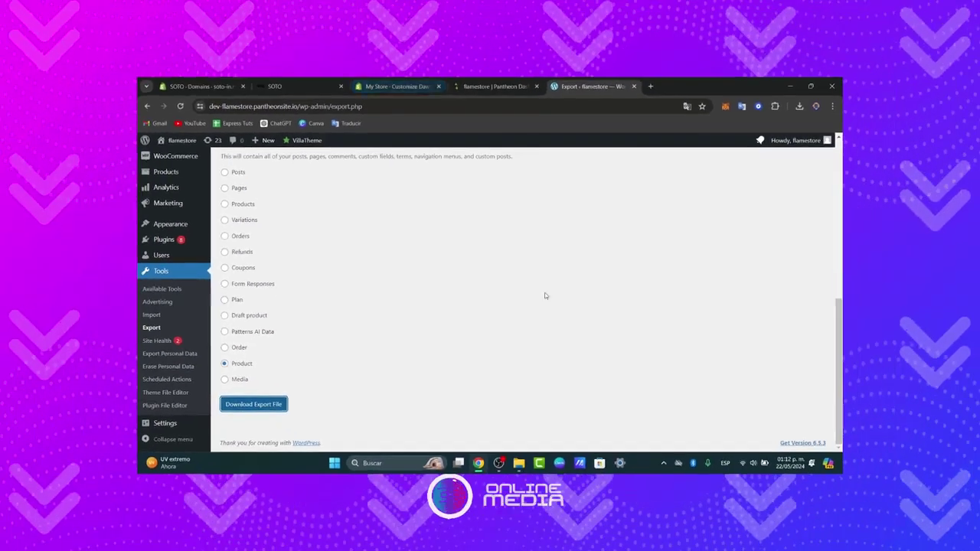
{"action": "left_click", "coordinate": [230, 85]}
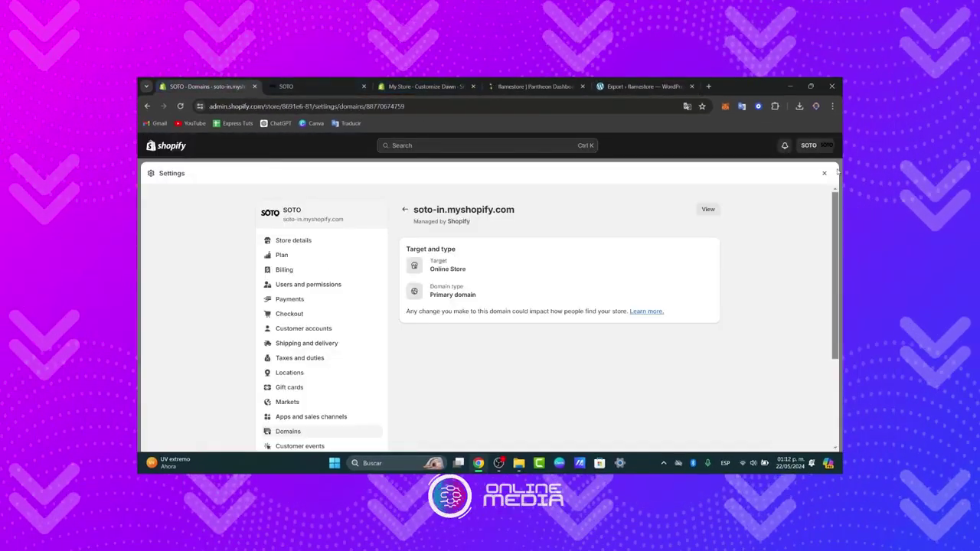
Step: Leave Settings and open Online Store Themes, showing Trade 14.0.0 as current
{"action": "left_click", "coordinate": [824, 173]}
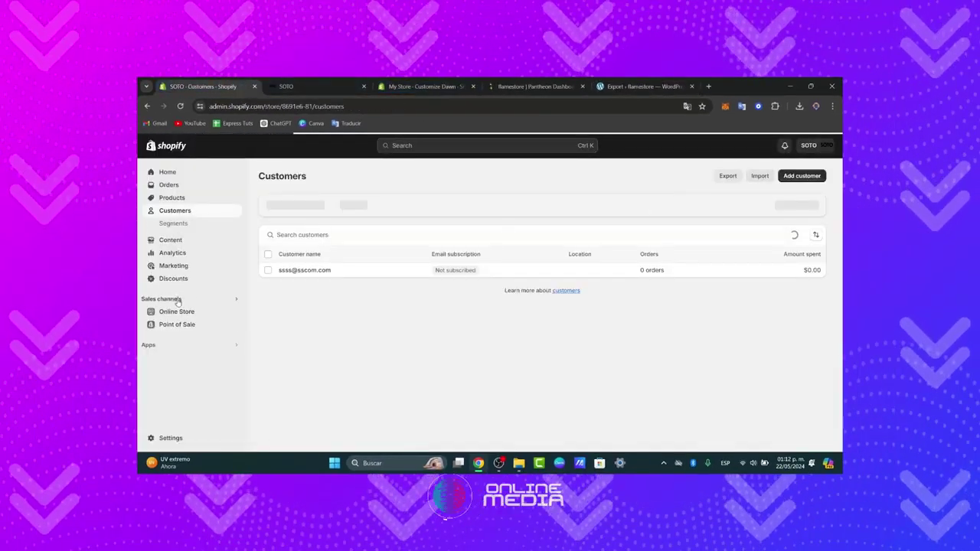
{"action": "left_click", "coordinate": [176, 313]}
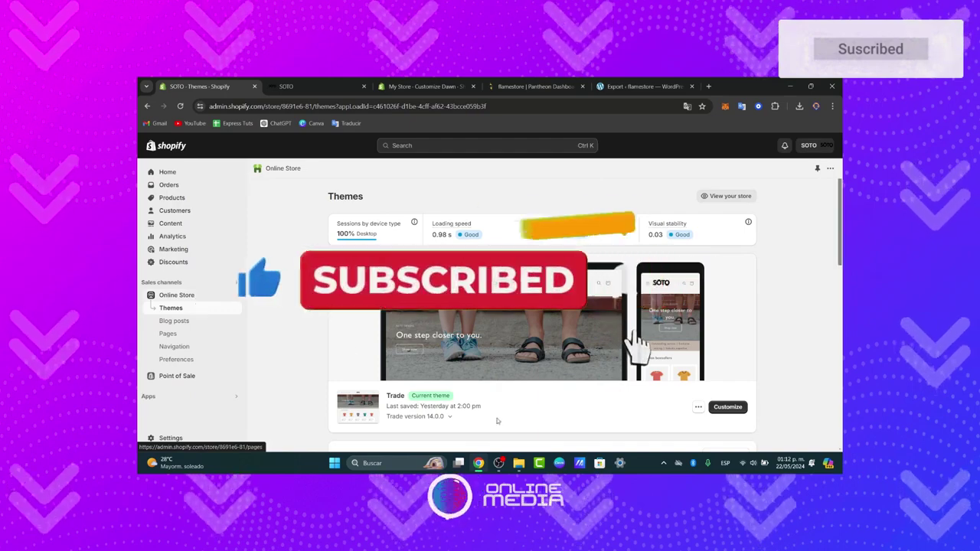
{"action": "scroll", "coordinate": [756, 284], "scroll_direction": "down", "scroll_amount": 1}
{"action": "scroll", "coordinate": [757, 284], "scroll_direction": "up", "scroll_amount": 1}
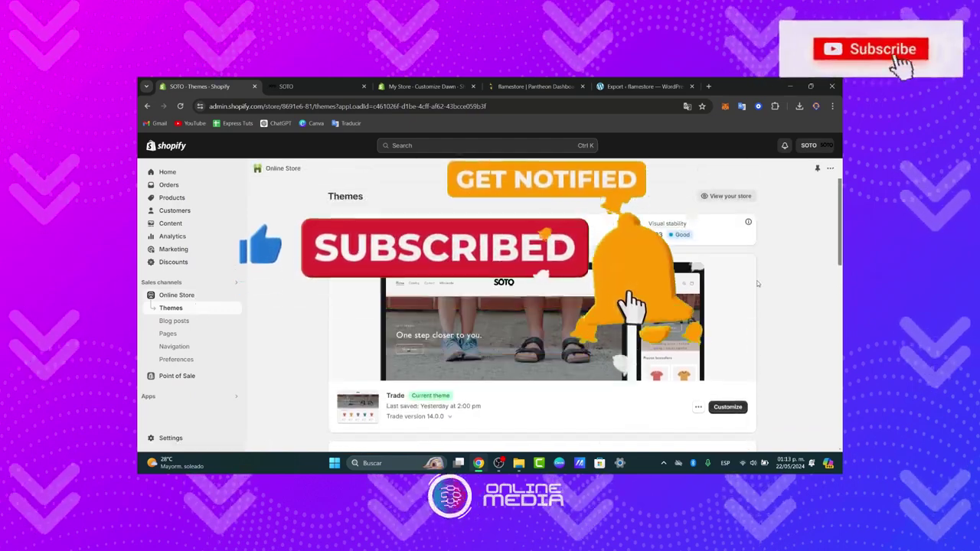